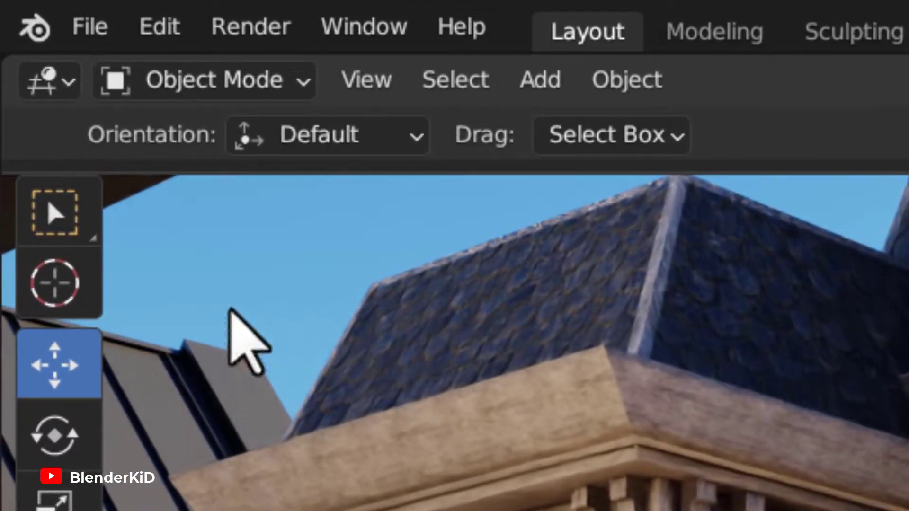
# Create a new file from the General template
pyautogui.click(105, 36)
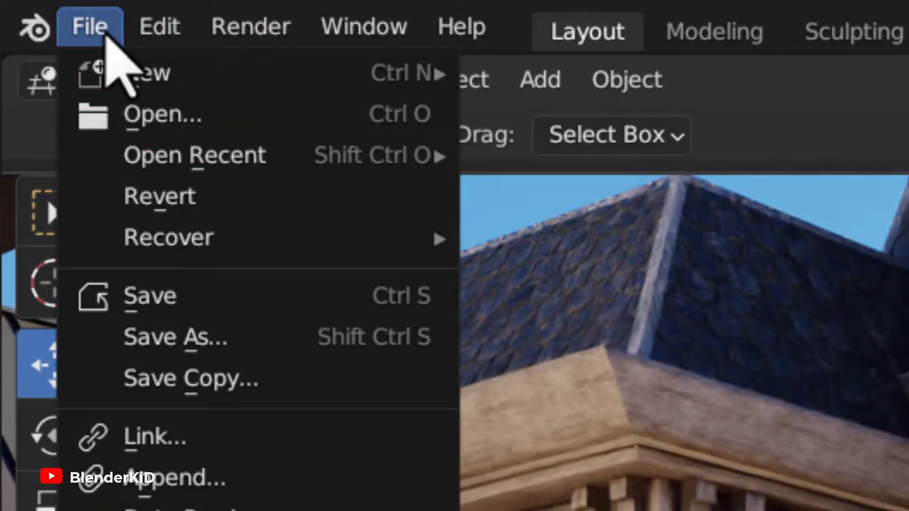
pyautogui.moveTo(238, 88)
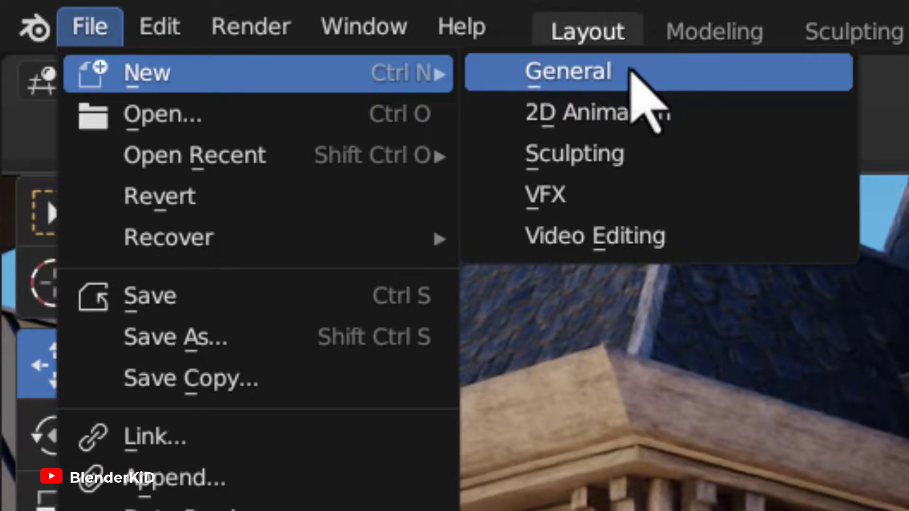
pyautogui.click(661, 71)
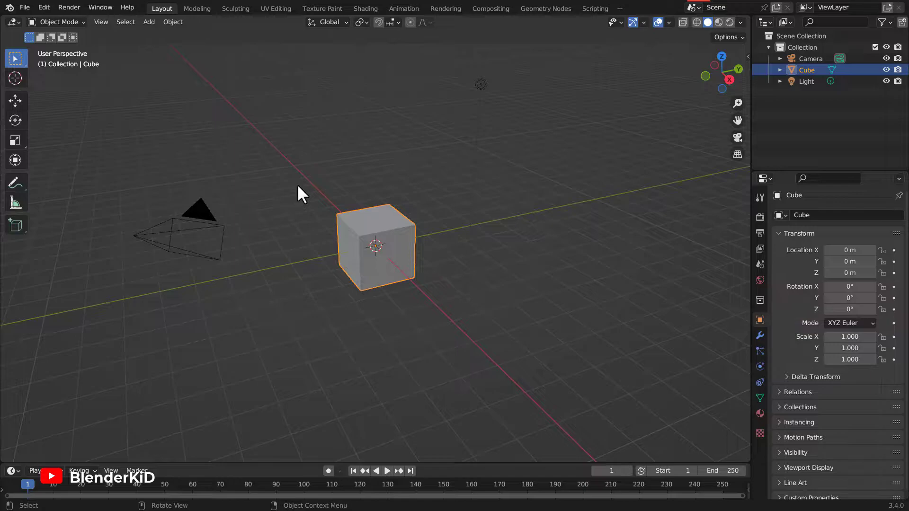
# Delete all the default objects from the scene: the camera, cube and light
pyautogui.click(538, 356)
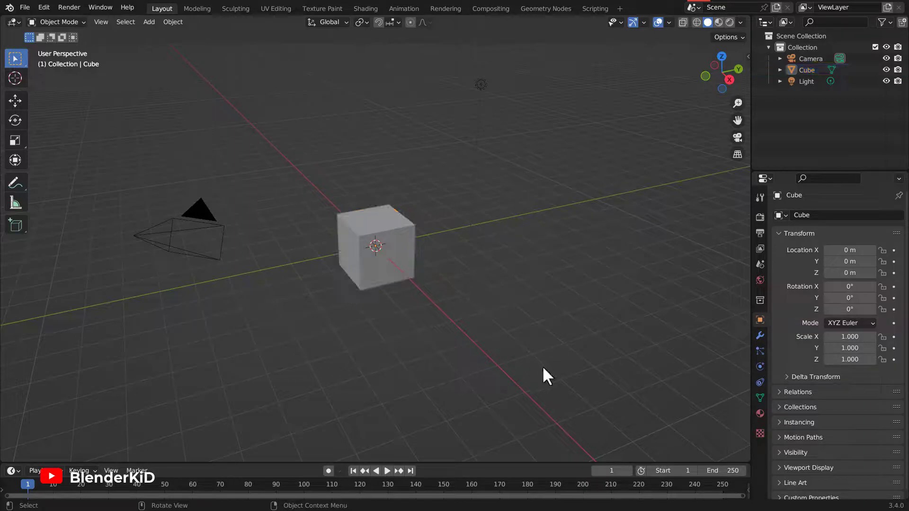
pyautogui.press('a')
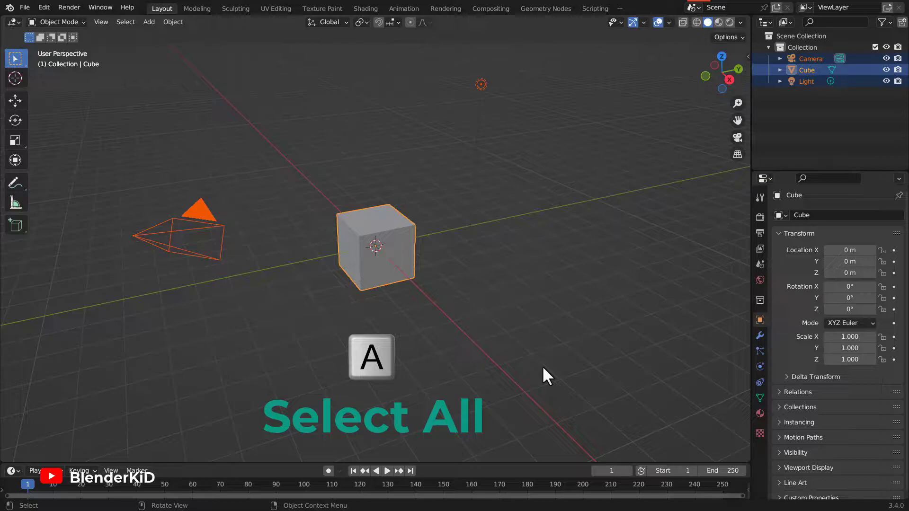
pyautogui.rightClick(379, 209)
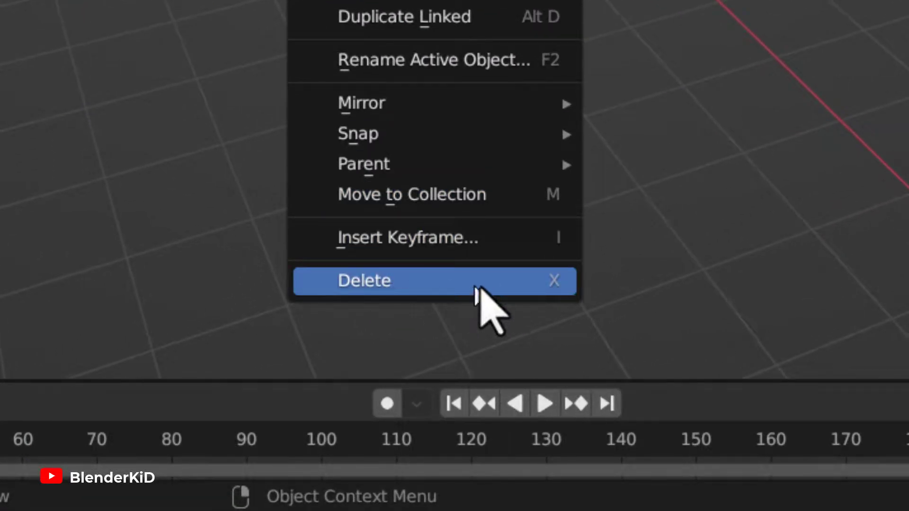
pyautogui.click(480, 282)
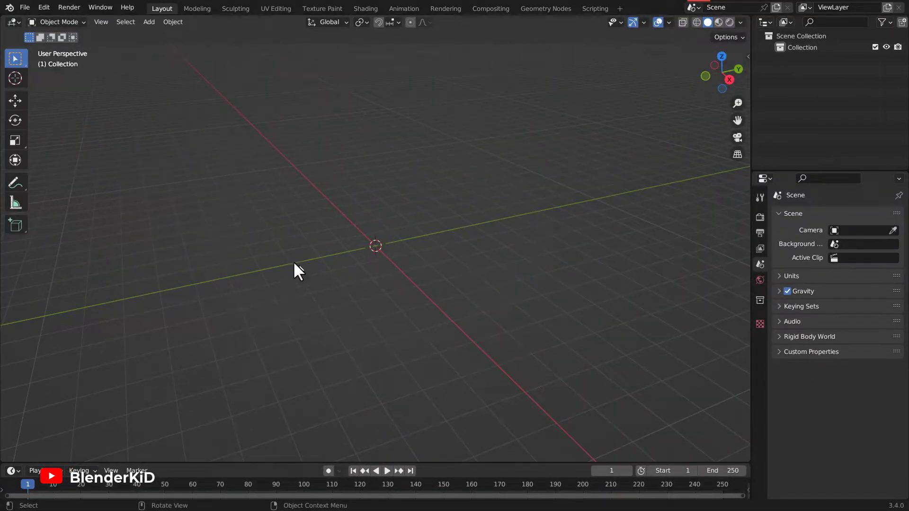
# Check the Cycles render device settings in the System preferences, then close the preferences
pyautogui.click(47, 8)
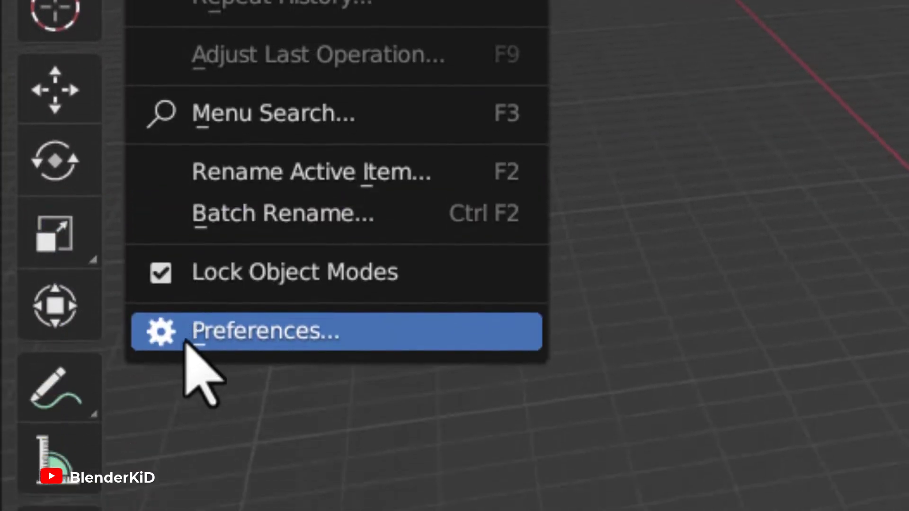
pyautogui.click(273, 239)
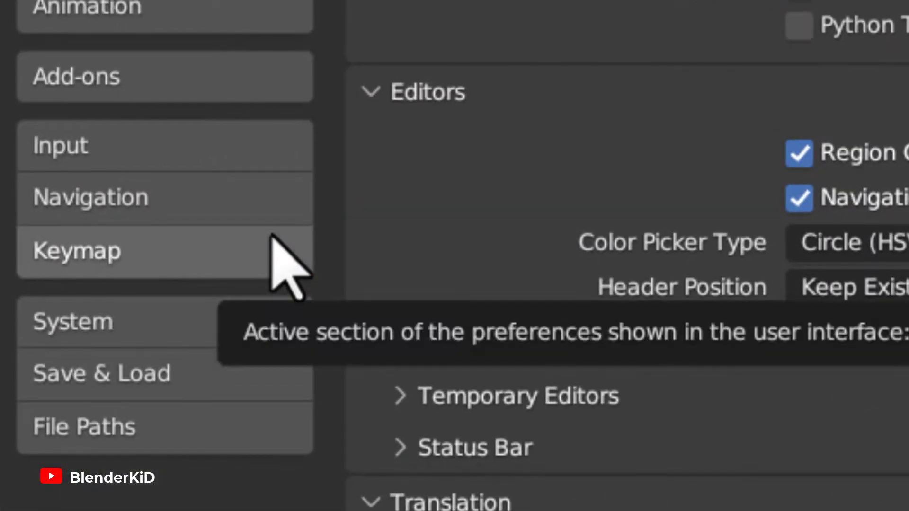
pyautogui.click(105, 323)
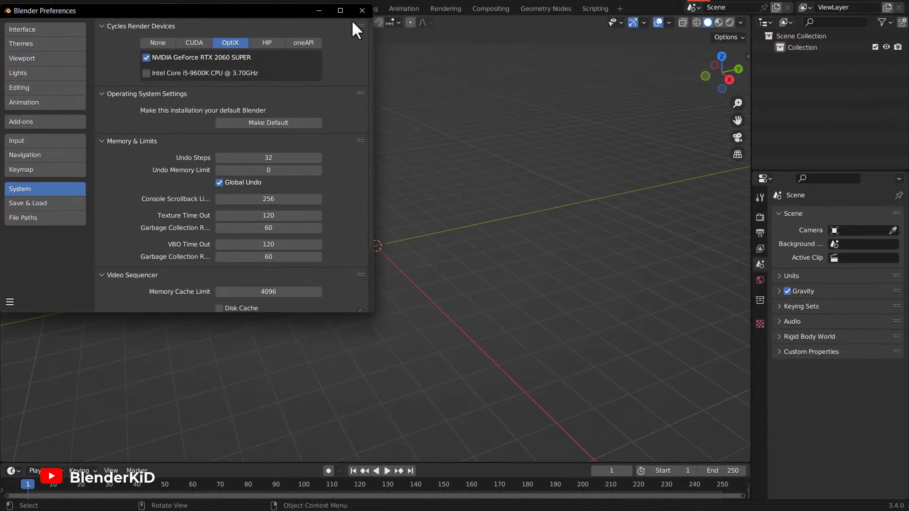
pyautogui.click(360, 14)
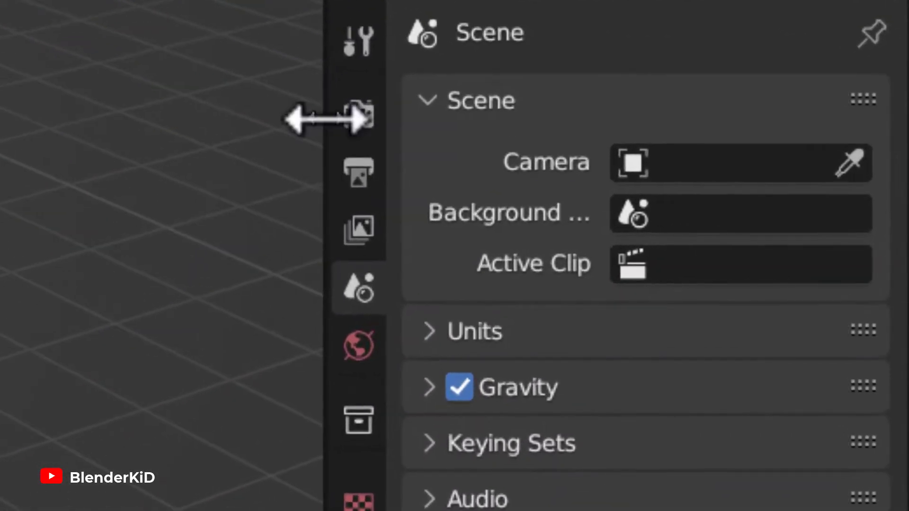
# Set the render engine to Cycles and its device to GPU Compute
pyautogui.click(367, 120)
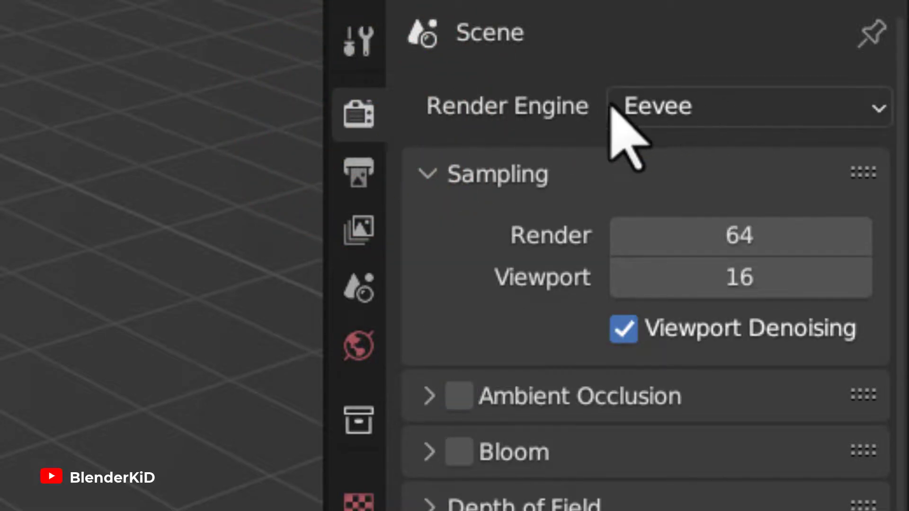
pyautogui.click(739, 106)
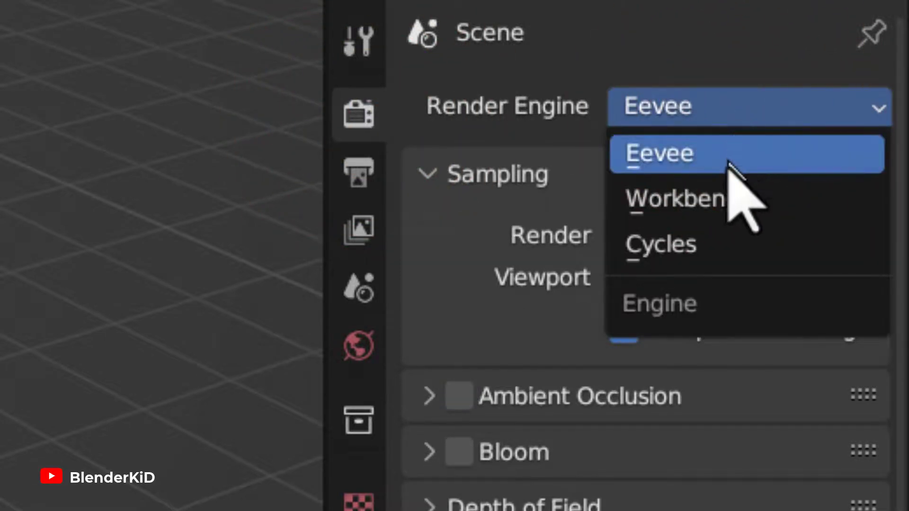
pyautogui.click(663, 243)
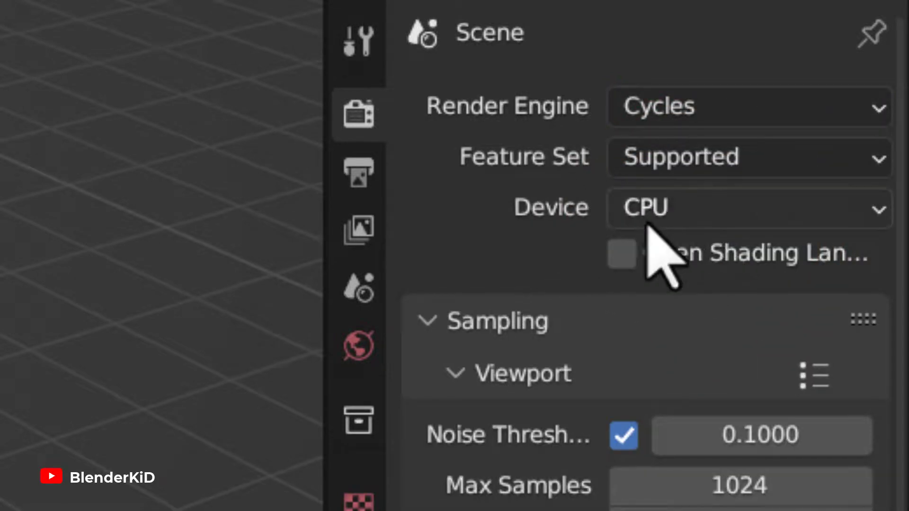
pyautogui.click(715, 213)
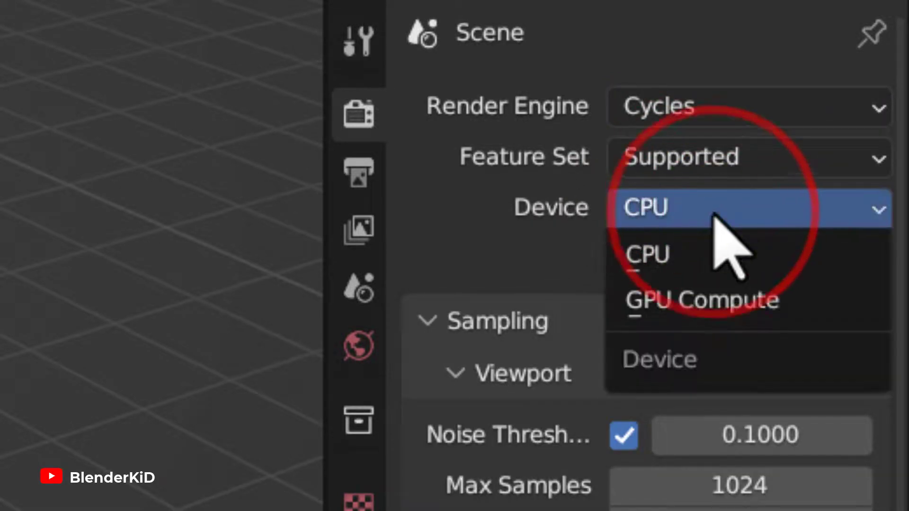
pyautogui.click(654, 301)
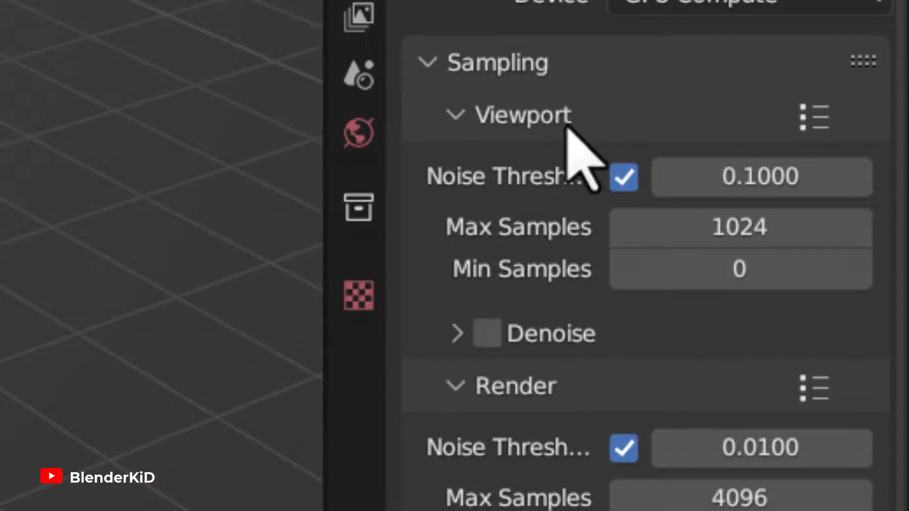
# Set the viewport max samples to 32 with viewport denoising enabled, and display the viewport in rendered shading
pyautogui.click(742, 228)
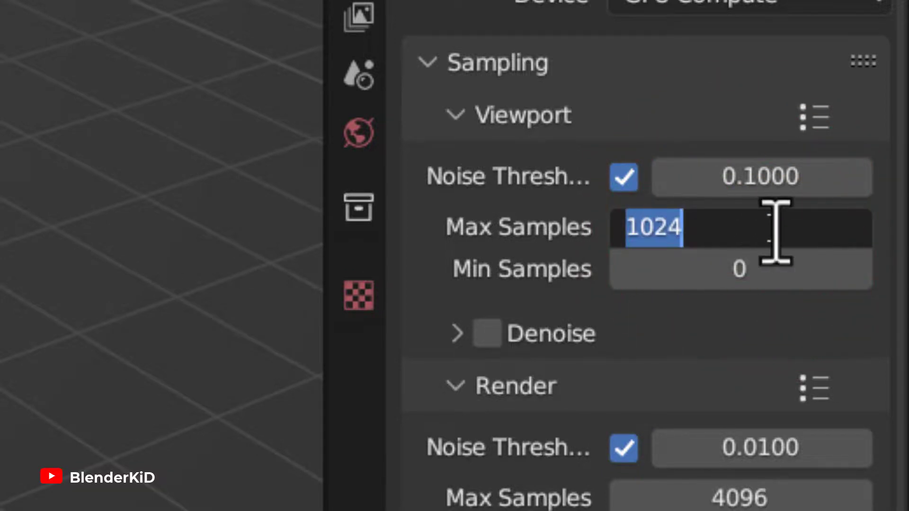
pyautogui.write('32')
pyautogui.press('Return')
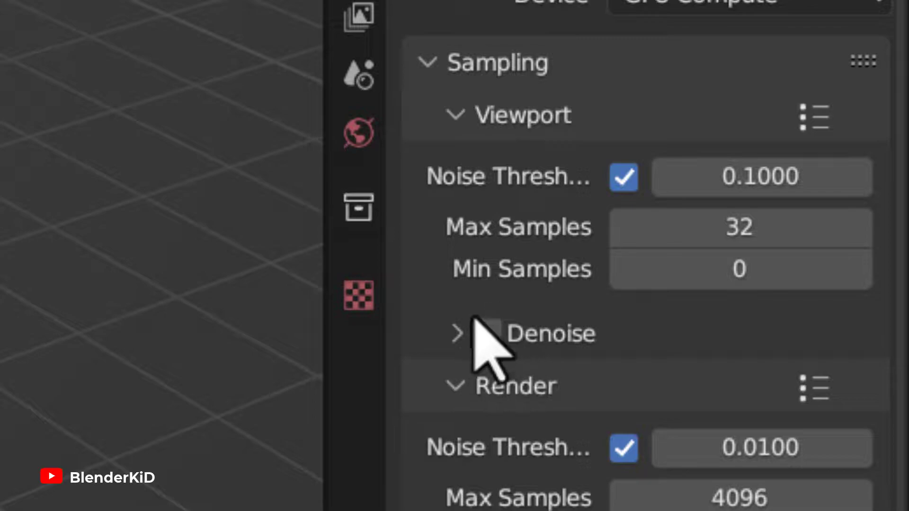
pyautogui.click(494, 332)
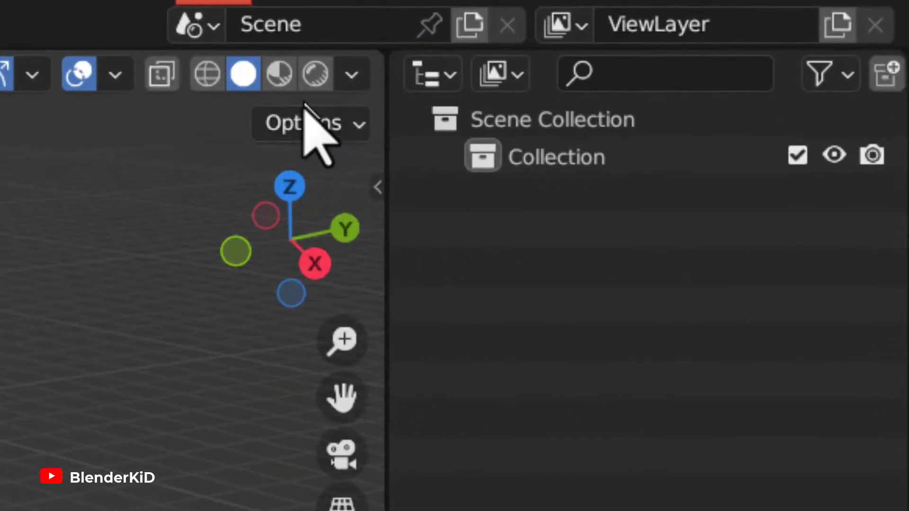
pyautogui.click(315, 75)
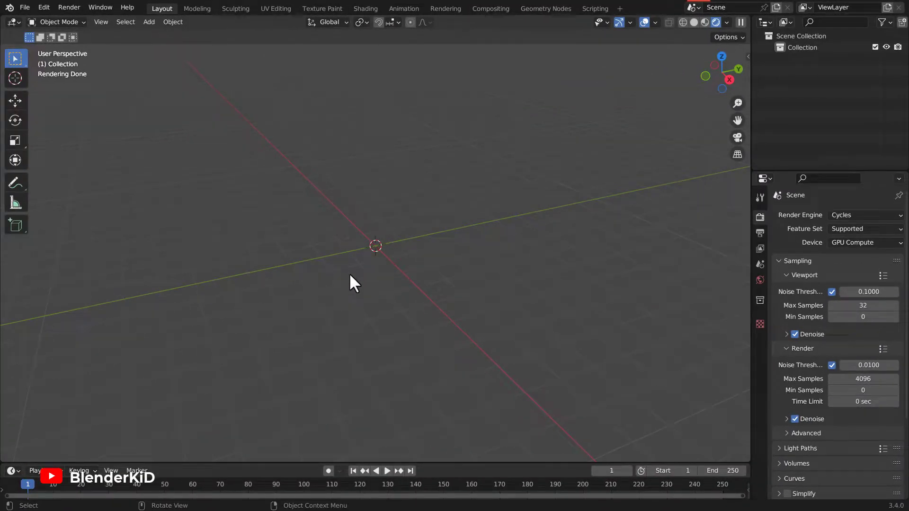
# Add a plane mesh at the scene origin and scale it up about 10 times as a ground surface
pyautogui.click(152, 22)
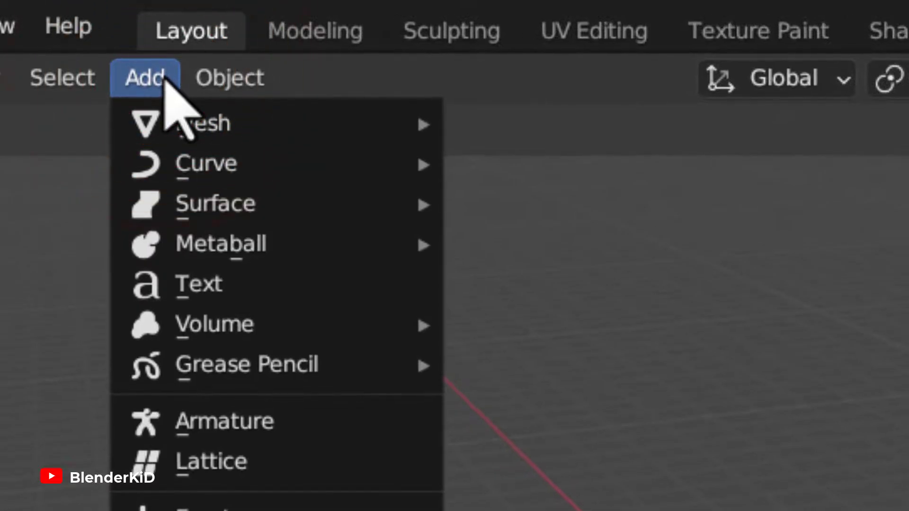
pyautogui.moveTo(164, 121)
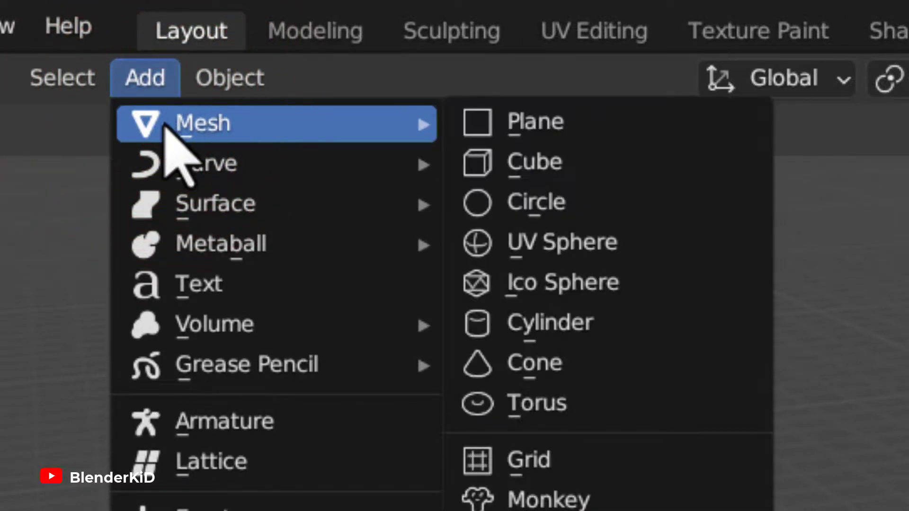
pyautogui.click(588, 130)
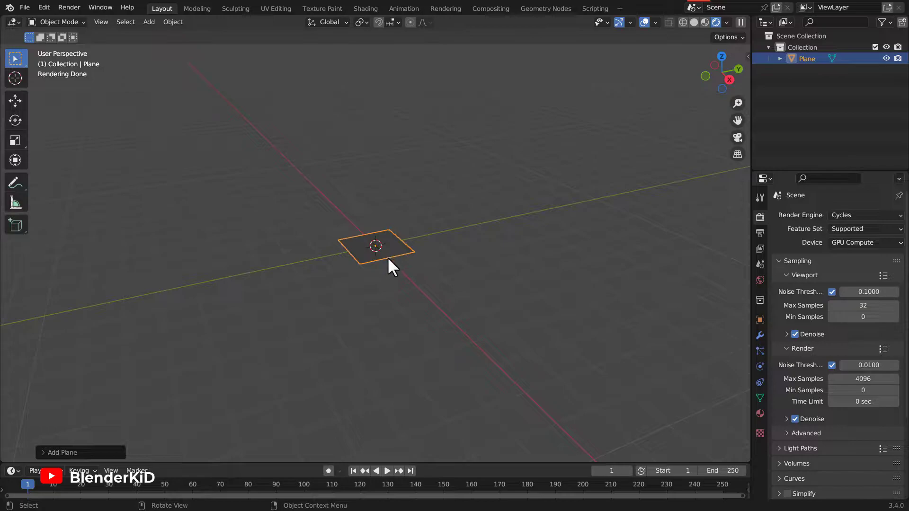
pyautogui.press('s')
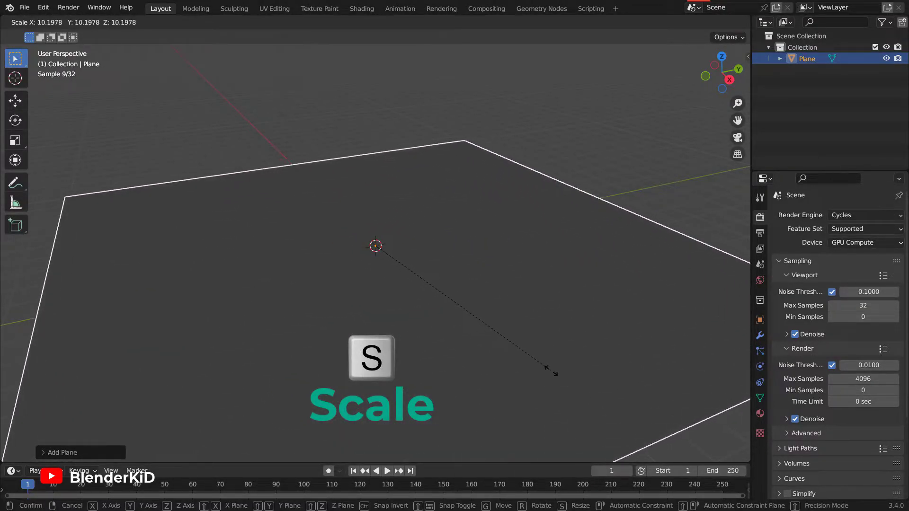
pyautogui.click(551, 355)
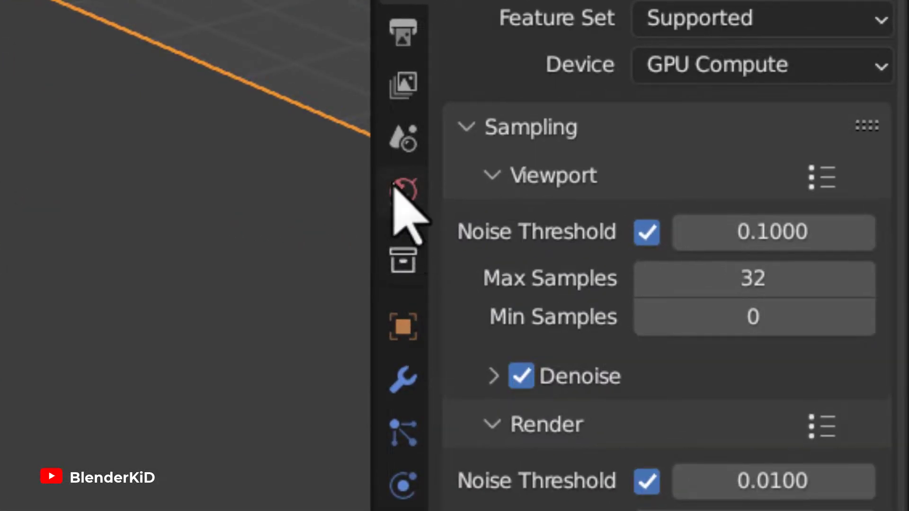
# Assign a Sky Texture to the world background color
pyautogui.click(403, 191)
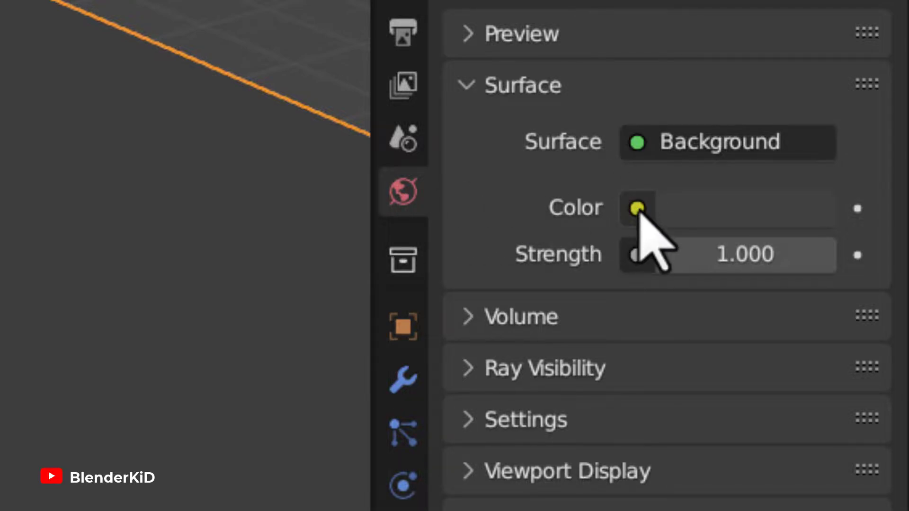
pyautogui.click(637, 209)
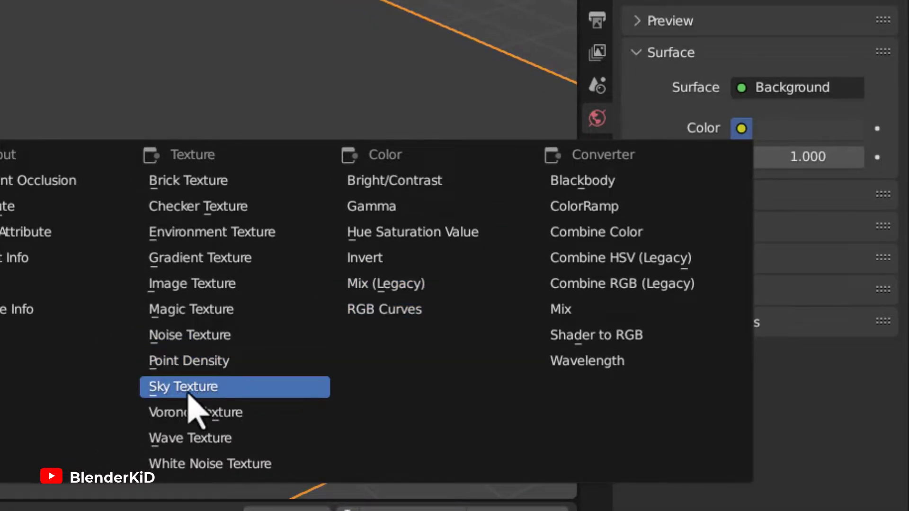
pyautogui.click(212, 386)
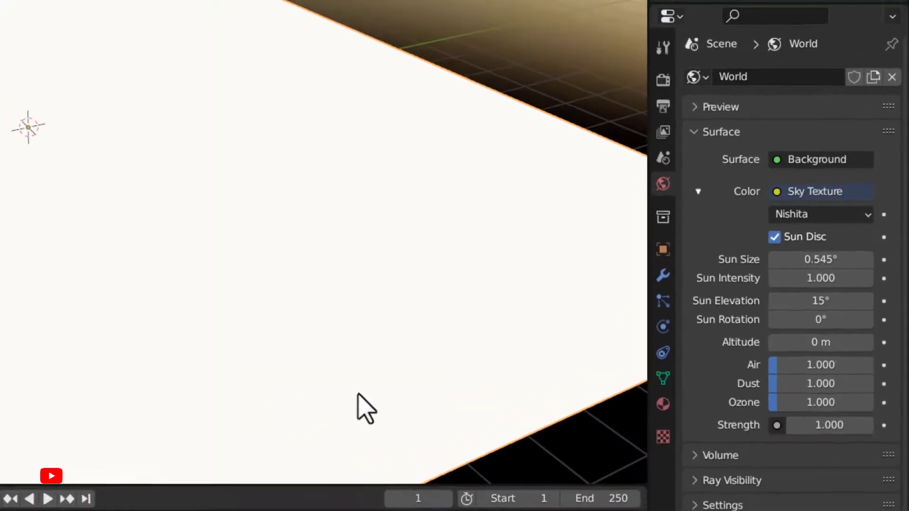
# Browse the BlenderKit building models and place Old Building 2 near the front of the ground plane
pyautogui.moveTo(507, 298); pyautogui.dragTo(410, 274, button='middle')
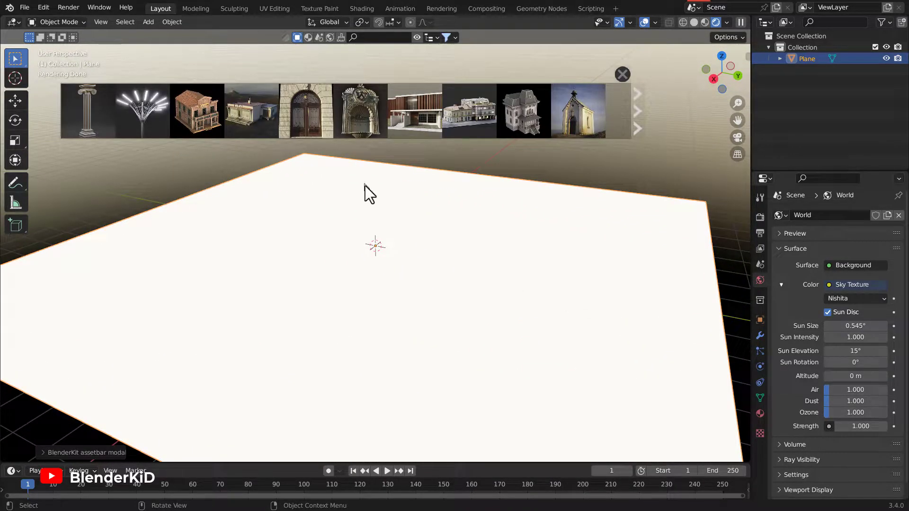
pyautogui.moveTo(467, 116)
pyautogui.scroll(-2, 464, 118)
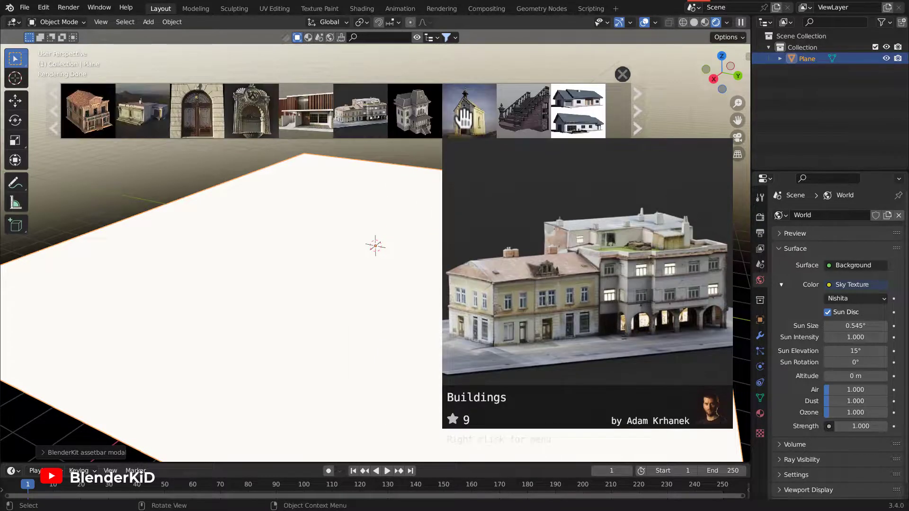
pyautogui.scroll(-2, 464, 118)
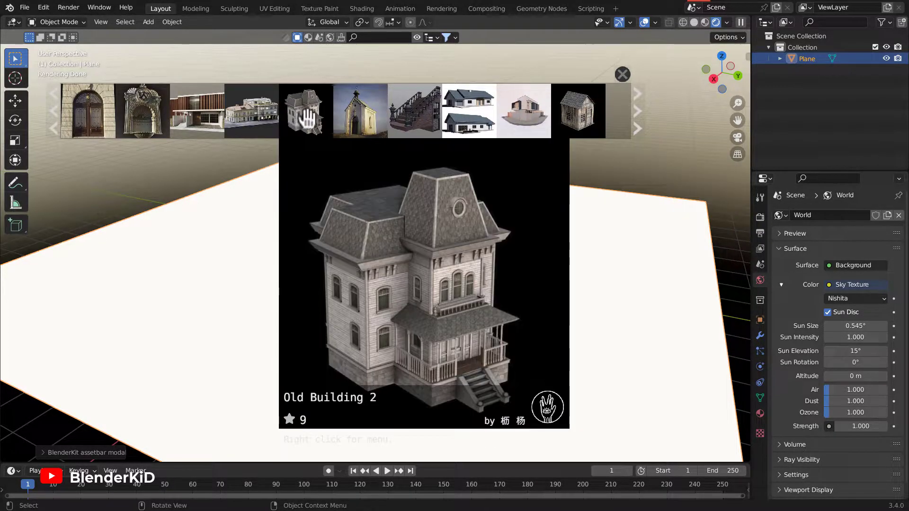
pyautogui.moveTo(307, 115); pyautogui.dragTo(341, 440)
pyautogui.moveTo(324, 378); pyautogui.dragTo(321, 376)
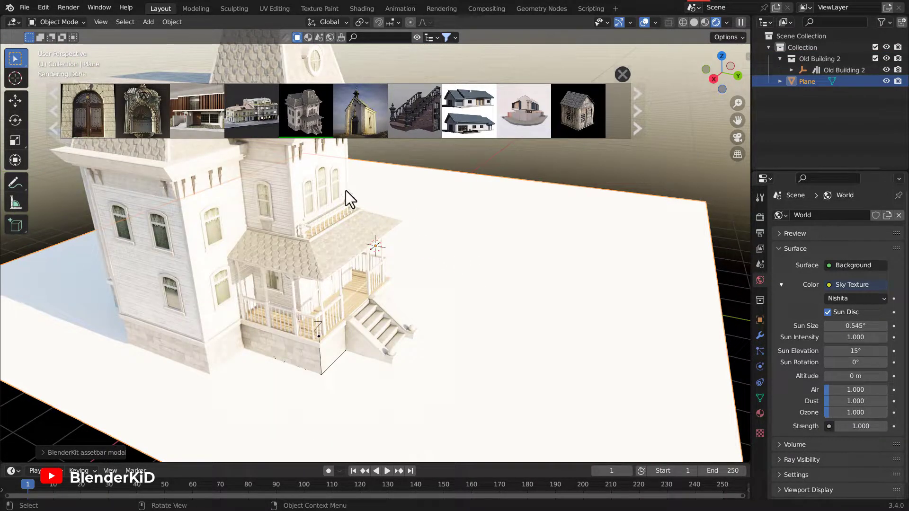
# Place the BlenderKit Chapel model on the ground plane beside the old building, and hide the asset bar
pyautogui.moveTo(362, 118)
pyautogui.moveTo(362, 114); pyautogui.dragTo(450, 251)
pyautogui.moveTo(501, 255); pyautogui.dragTo(467, 282, button='middle')
pyautogui.scroll(3, 467, 282)
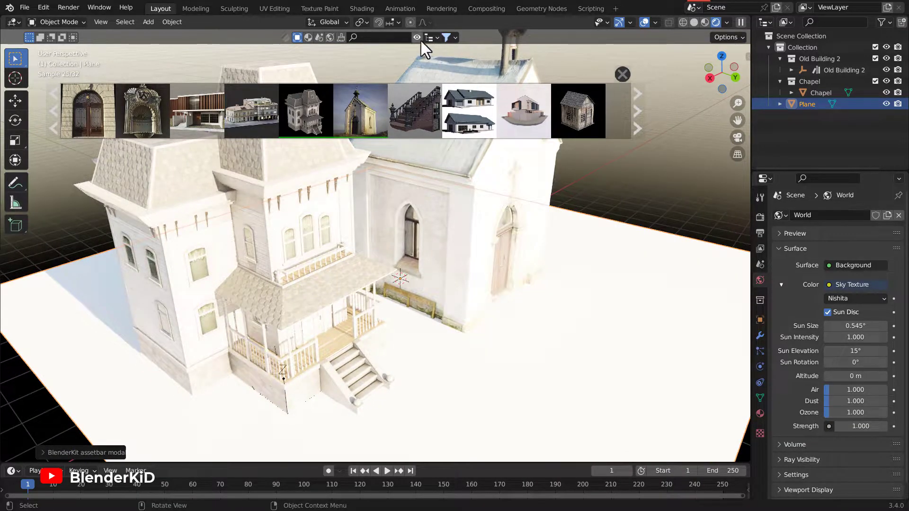
pyautogui.click(419, 39)
pyautogui.moveTo(435, 268); pyautogui.dragTo(430, 243, button='middle')
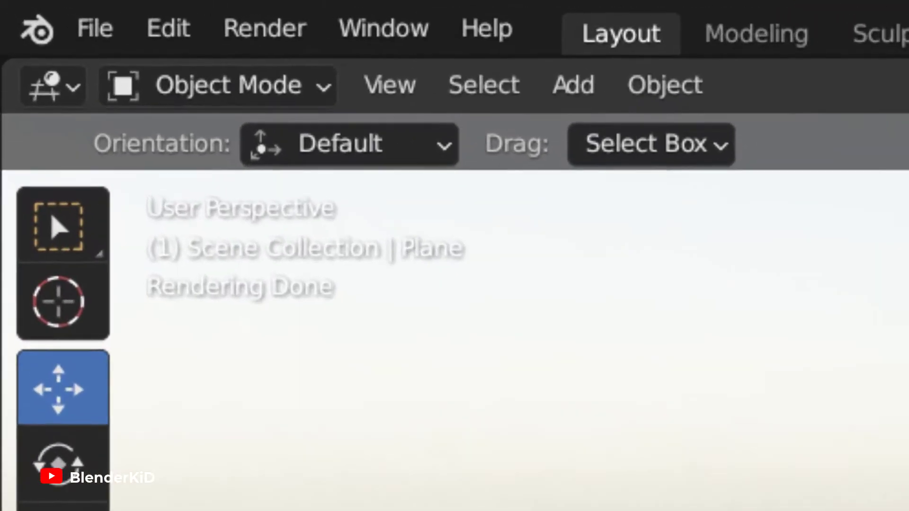
# Install the BlenderKit add-on from the file blenderkit-3.3.2.221220.zip
pyautogui.click(168, 27)
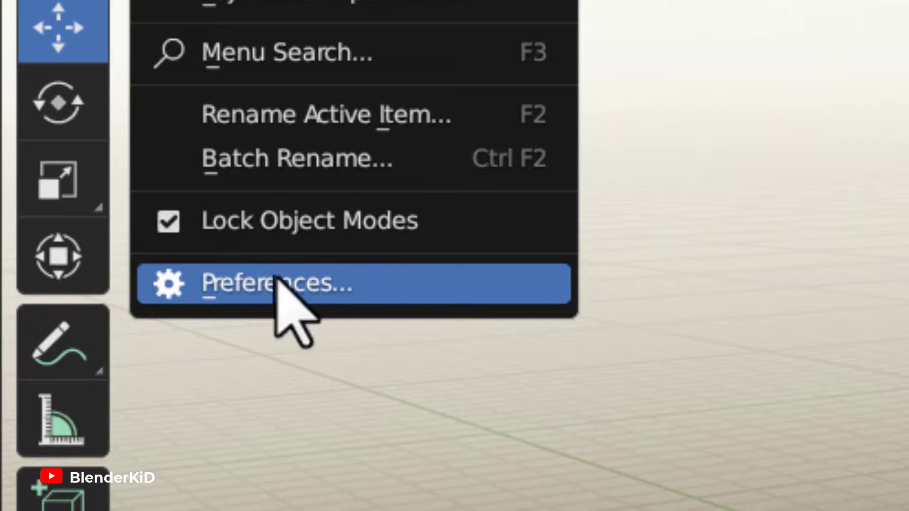
pyautogui.click(299, 284)
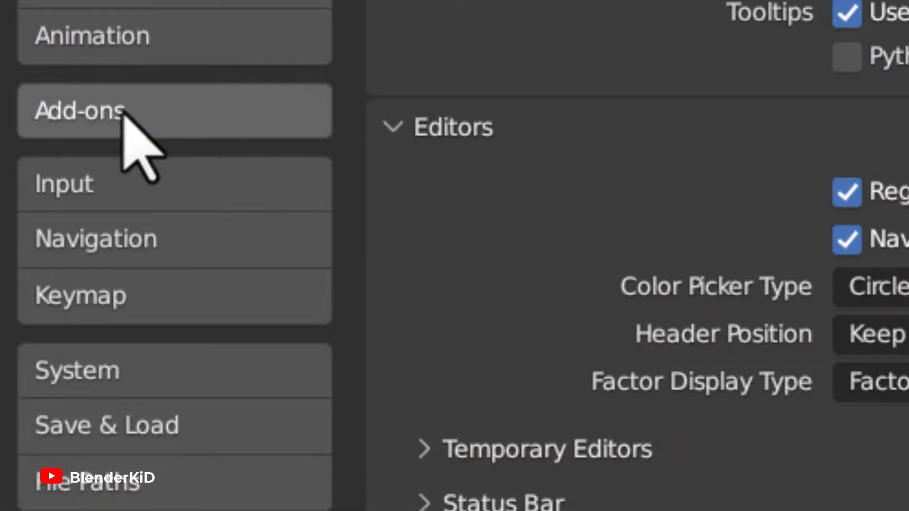
pyautogui.click(148, 114)
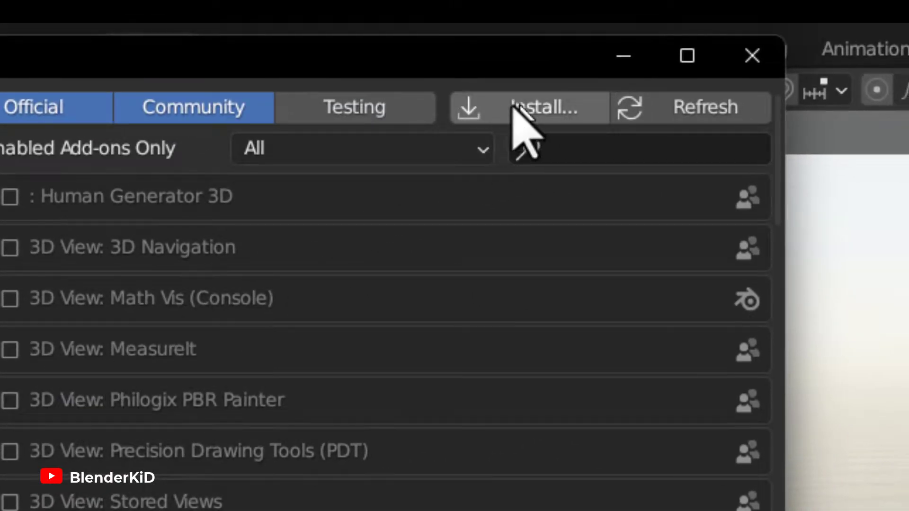
pyautogui.click(534, 109)
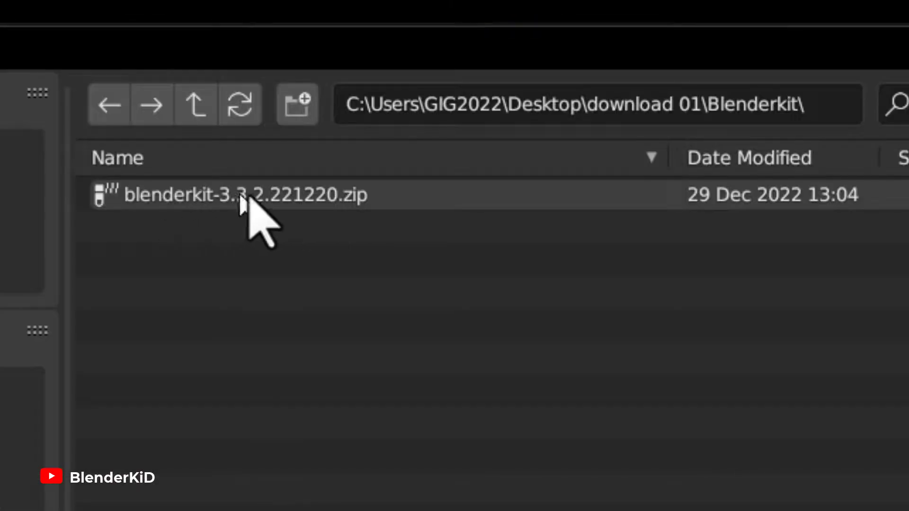
pyautogui.doubleClick(230, 197)
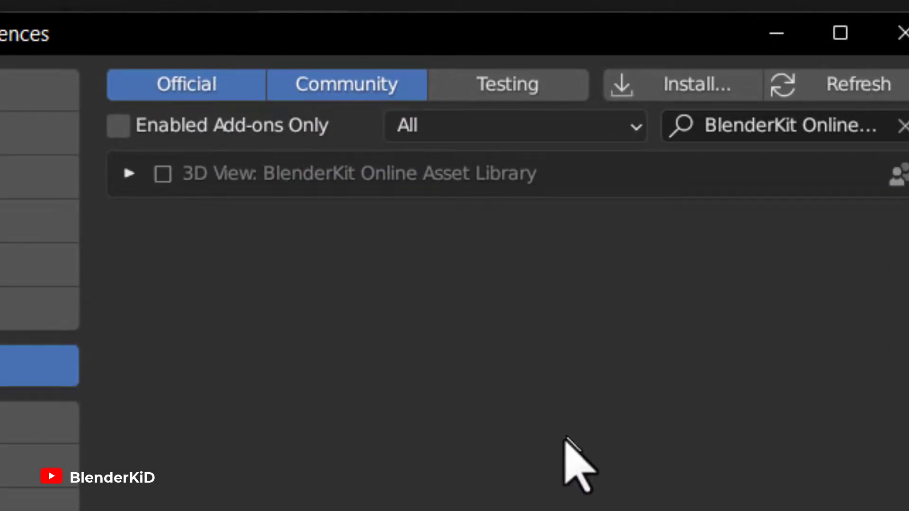
# Enable the BlenderKit Online Asset Library add-on, dismiss its welcome message and close the preferences
pyautogui.click(164, 174)
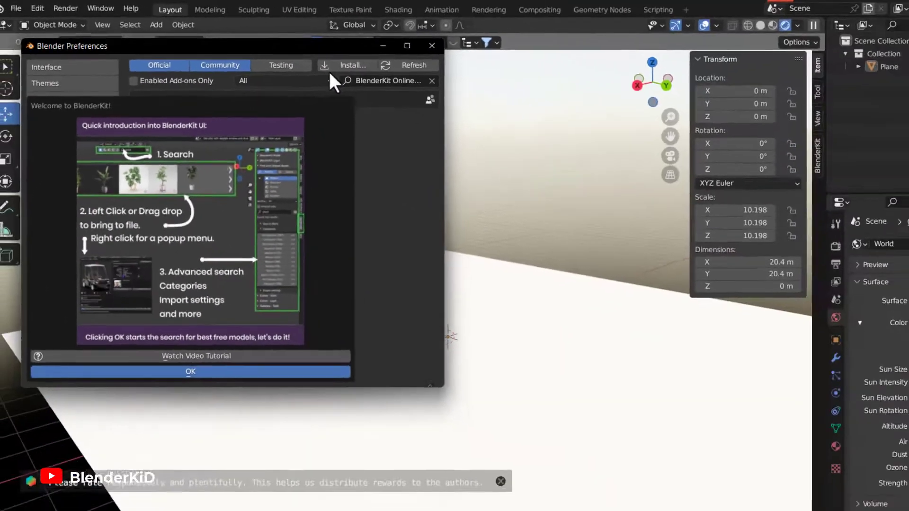
pyautogui.click(391, 144)
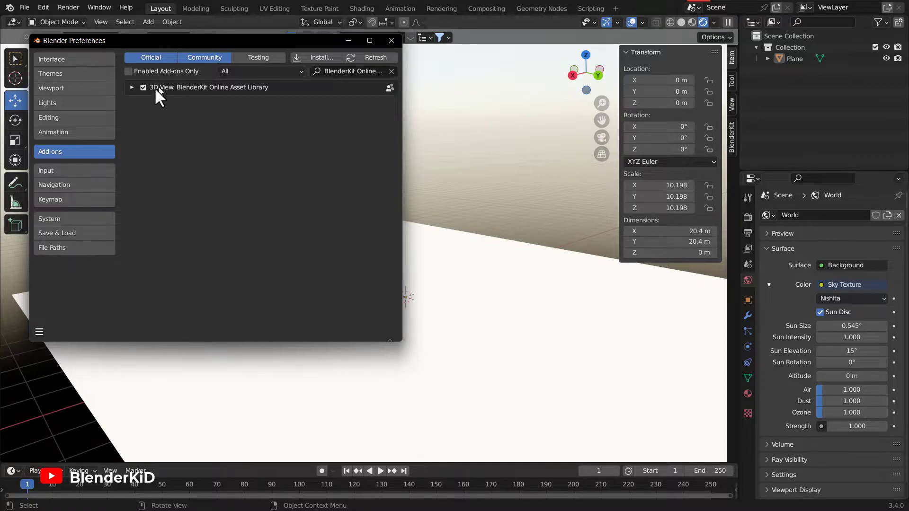
pyautogui.click(391, 41)
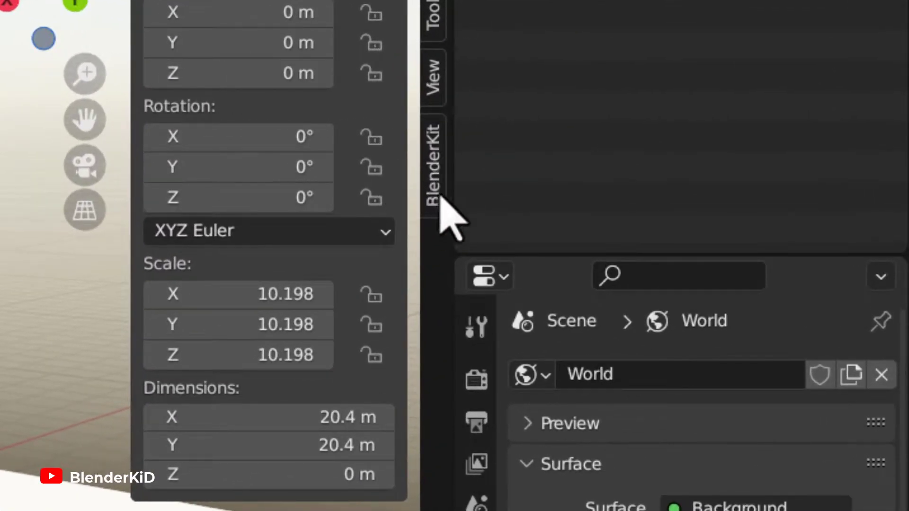
# Show the BlenderKit sidebar panel and set the asset search filter to list free assets first
pyautogui.click(433, 166)
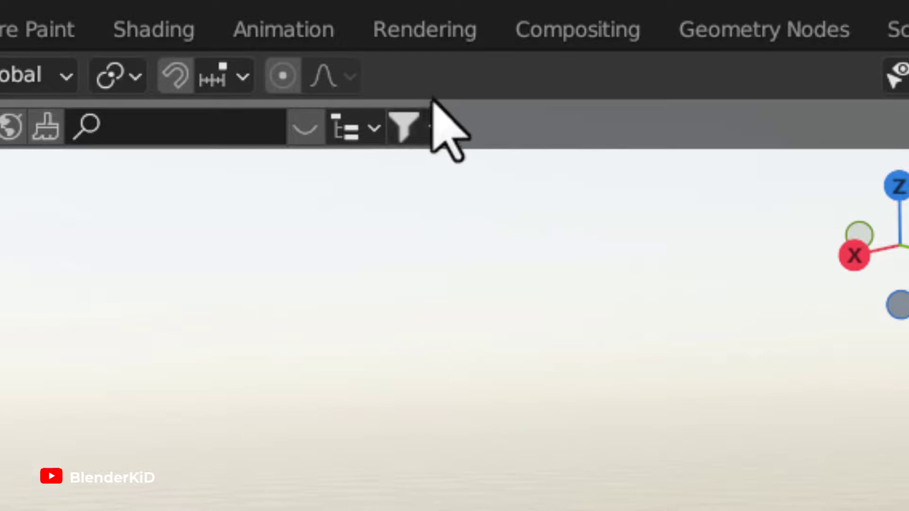
pyautogui.click(430, 133)
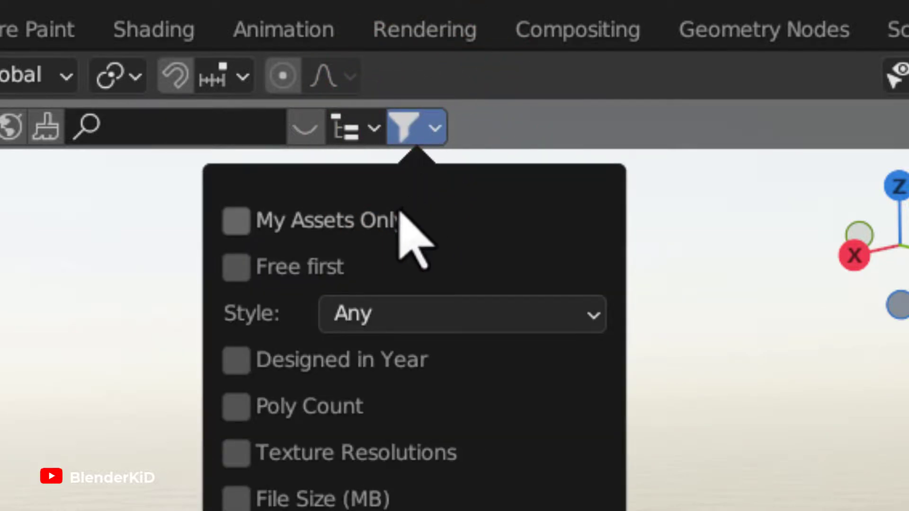
pyautogui.click(242, 266)
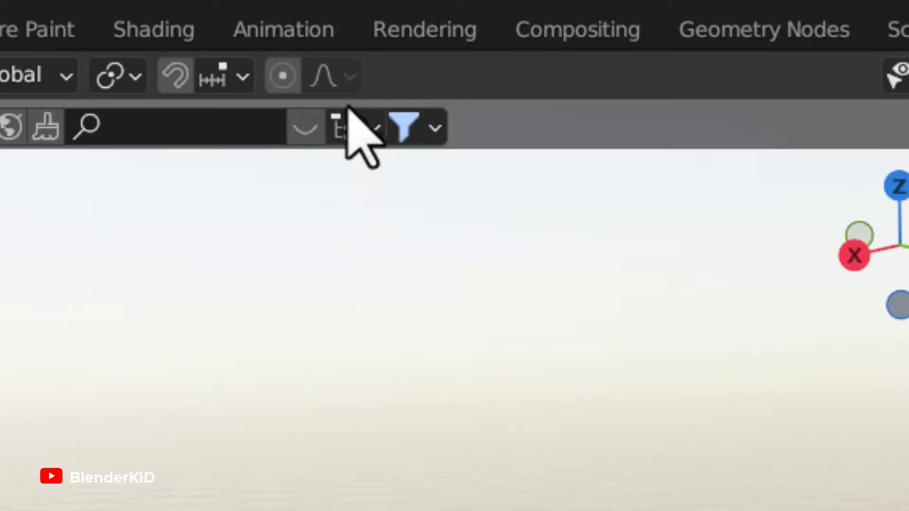
# List the BlenderKit Architecture models and place Old Building 2 on the ground plane
pyautogui.click(369, 130)
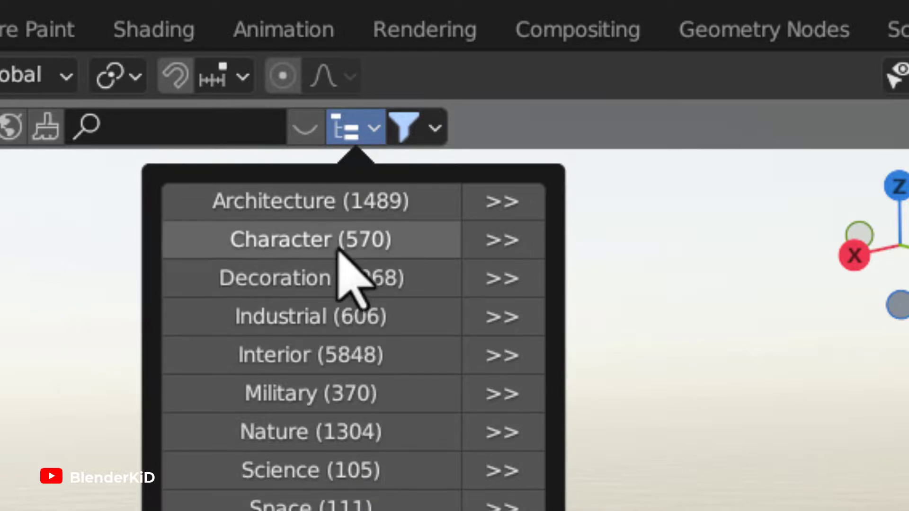
pyautogui.moveTo(351, 202)
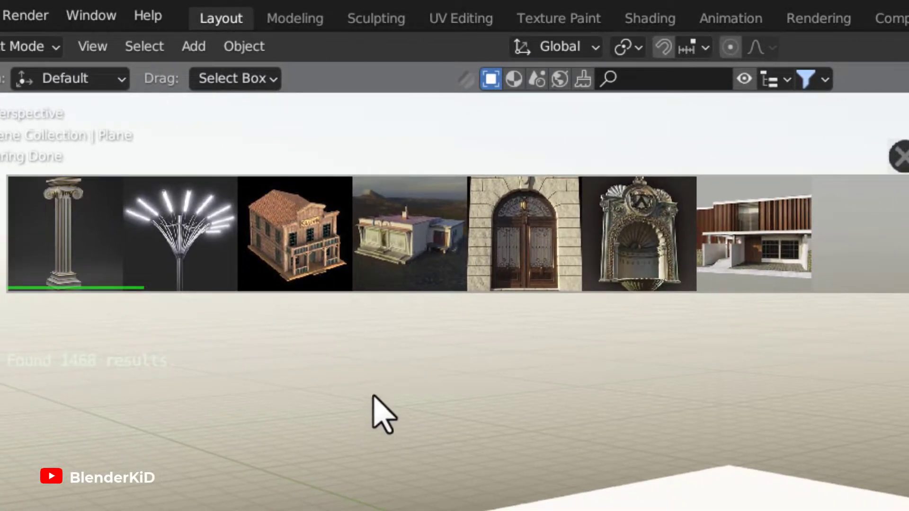
pyautogui.moveTo(488, 250)
pyautogui.scroll(-10, 489, 250)
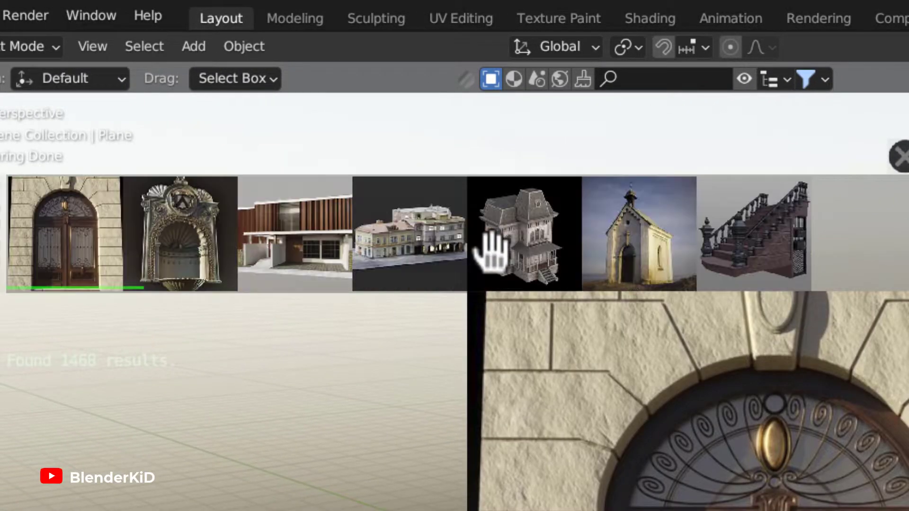
pyautogui.scroll(6, 491, 250)
pyautogui.moveTo(604, 254)
pyautogui.scroll(2, 604, 251)
pyautogui.scroll(-2, 607, 254)
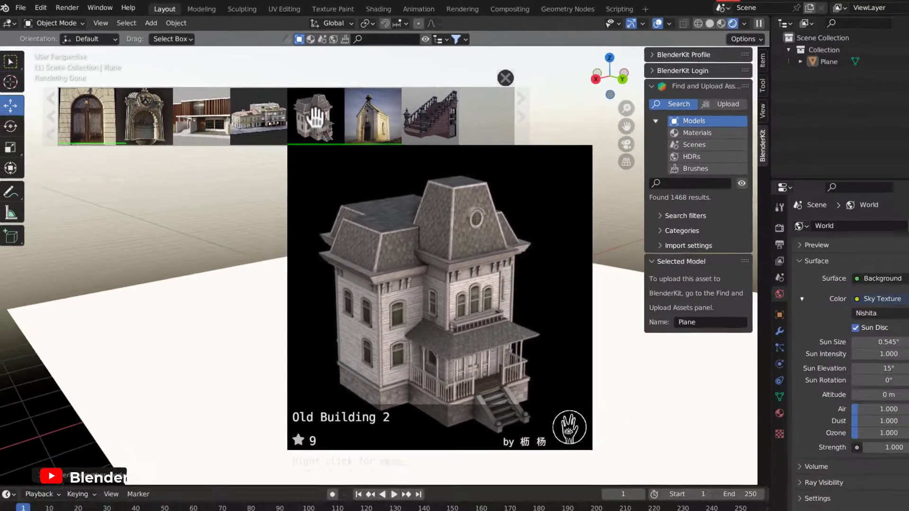
pyautogui.moveTo(539, 249); pyautogui.dragTo(666, 510)
pyautogui.moveTo(346, 238); pyautogui.dragTo(356, 349)
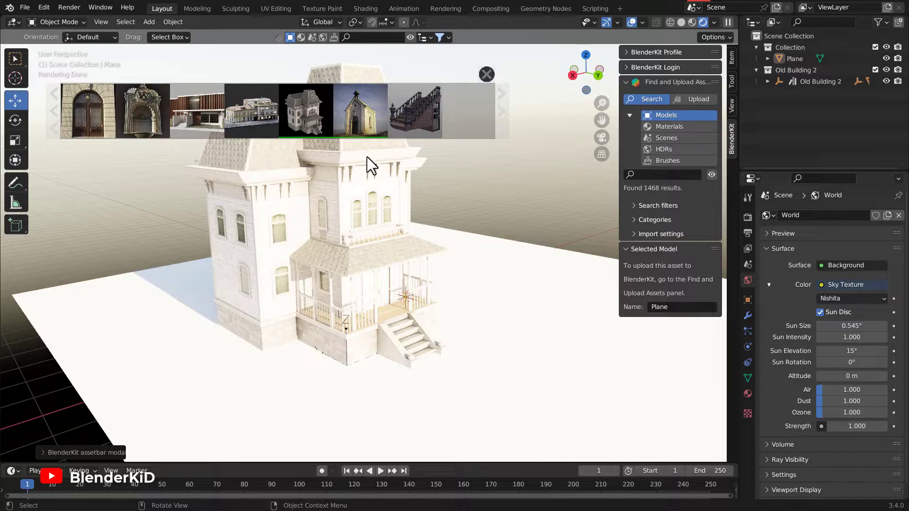
# Place the Chapel model beside the old building and the Apartment building model behind them
pyautogui.moveTo(450, 328); pyautogui.dragTo(444, 346, button='middle')
pyautogui.moveTo(361, 110); pyautogui.dragTo(408, 335)
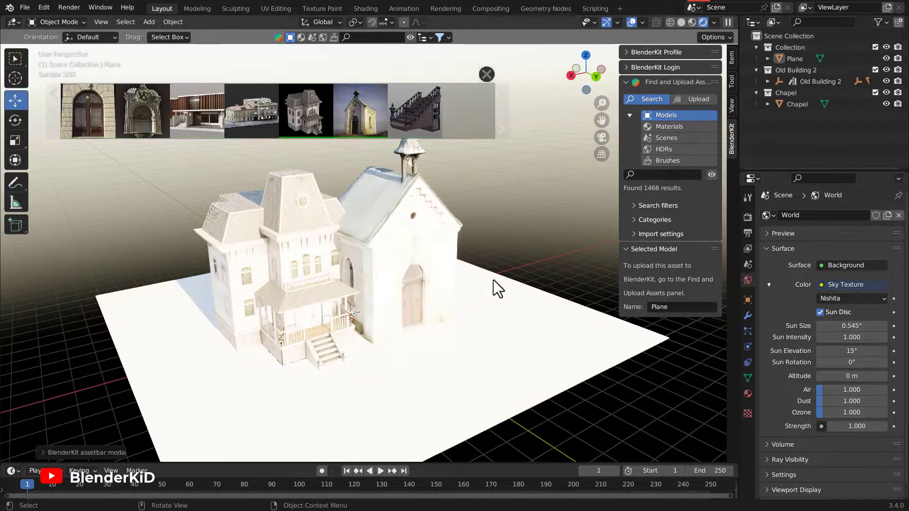
pyautogui.moveTo(343, 111)
pyautogui.scroll(-2, 338, 102)
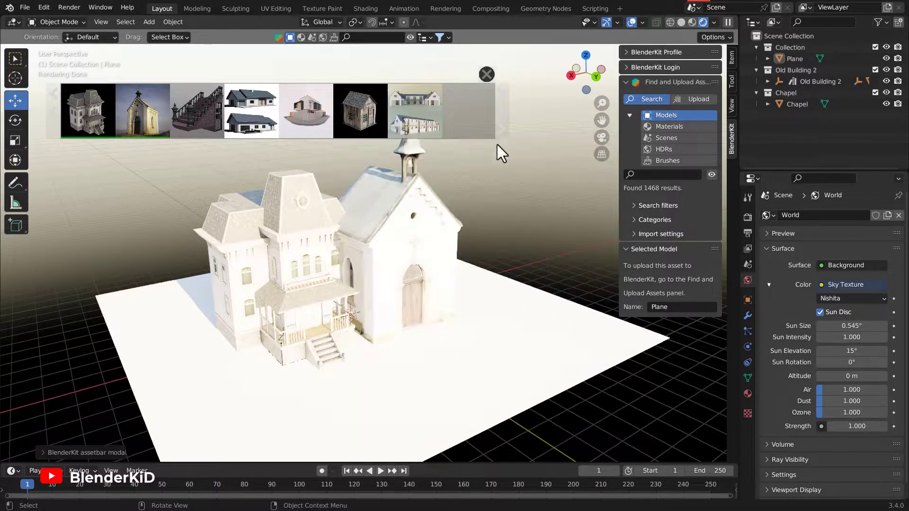
pyautogui.moveTo(428, 100)
pyautogui.moveTo(423, 100); pyautogui.dragTo(540, 259)
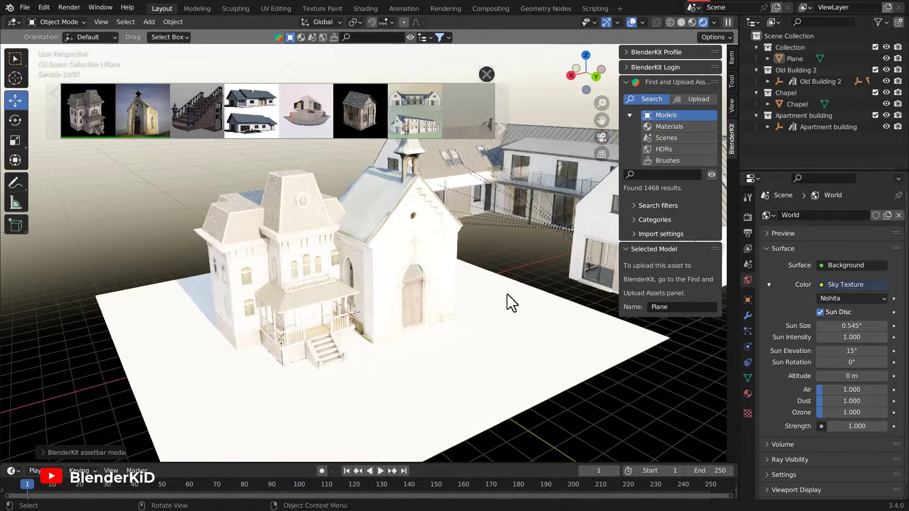
# Scale the ground plane up to nearly three times its size so it reaches beneath the apartment building
pyautogui.scroll(-3, 507, 294)
pyautogui.moveTo(507, 294); pyautogui.dragTo(450, 345, button='middle')
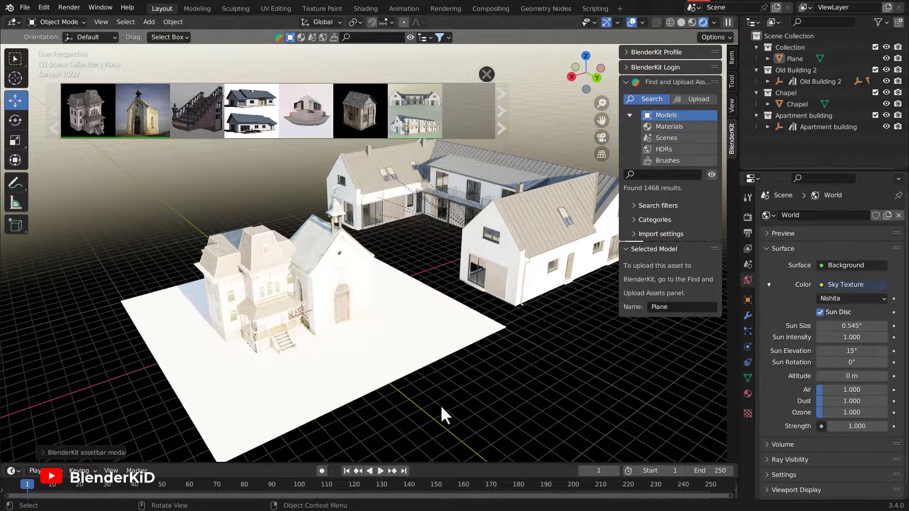
pyautogui.click(368, 361)
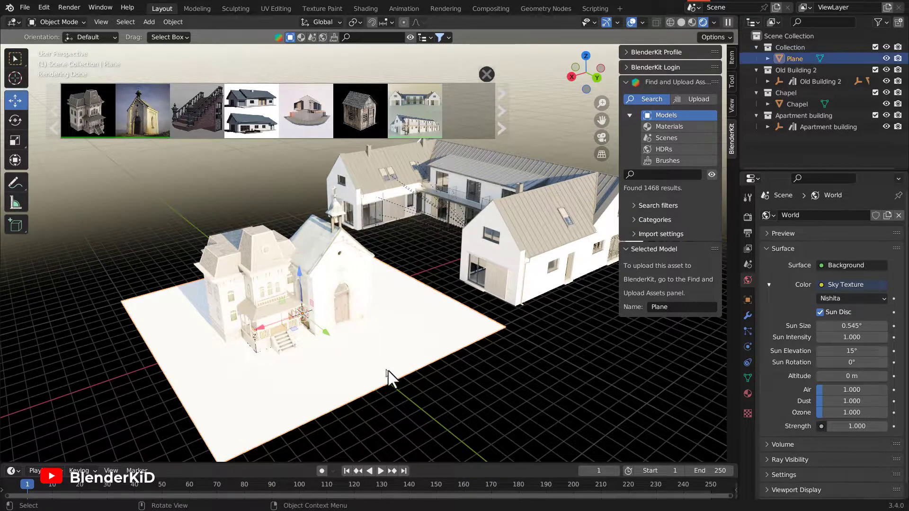
pyautogui.press('s')
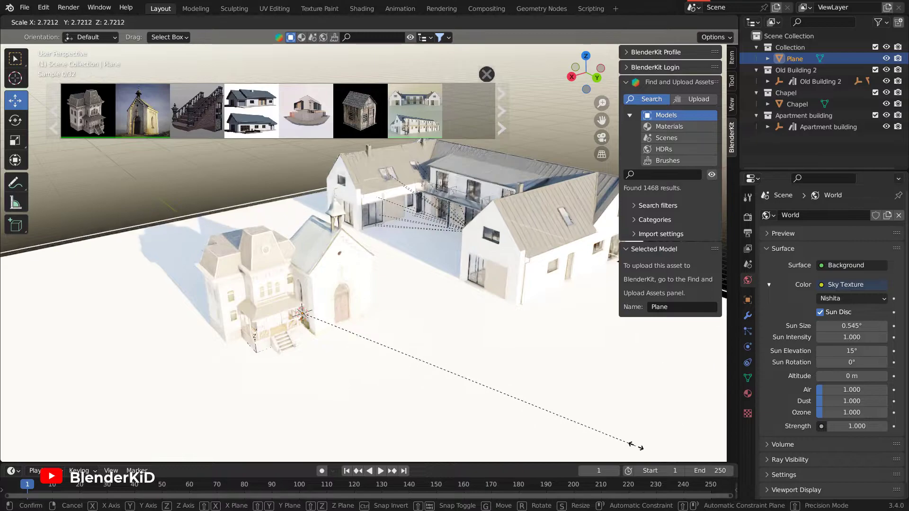
pyautogui.click(668, 461)
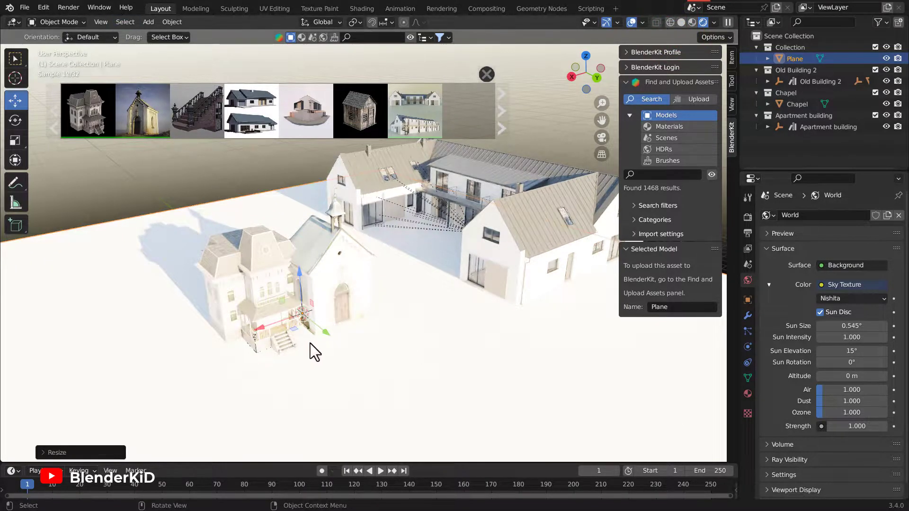
# Move the ground plane about 20 m toward the apartment building, deselect it and hide the asset bar
pyautogui.press('g')
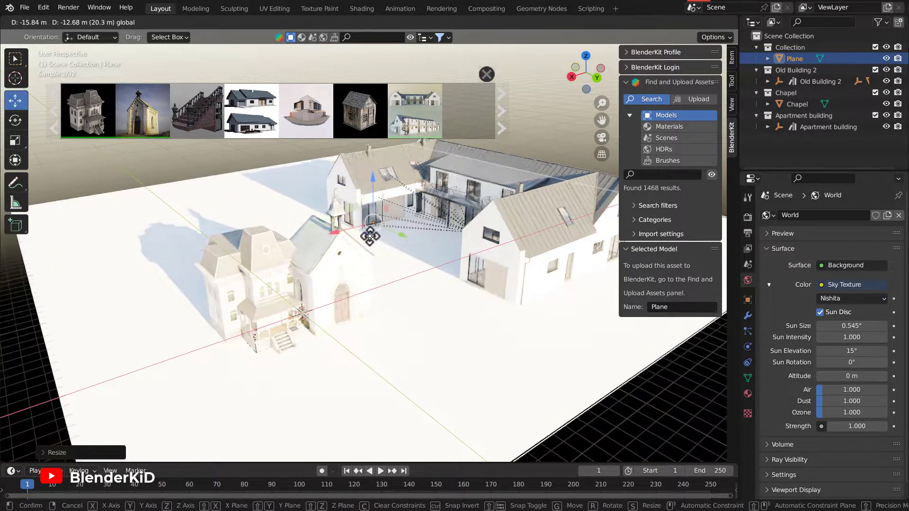
pyautogui.click(374, 238)
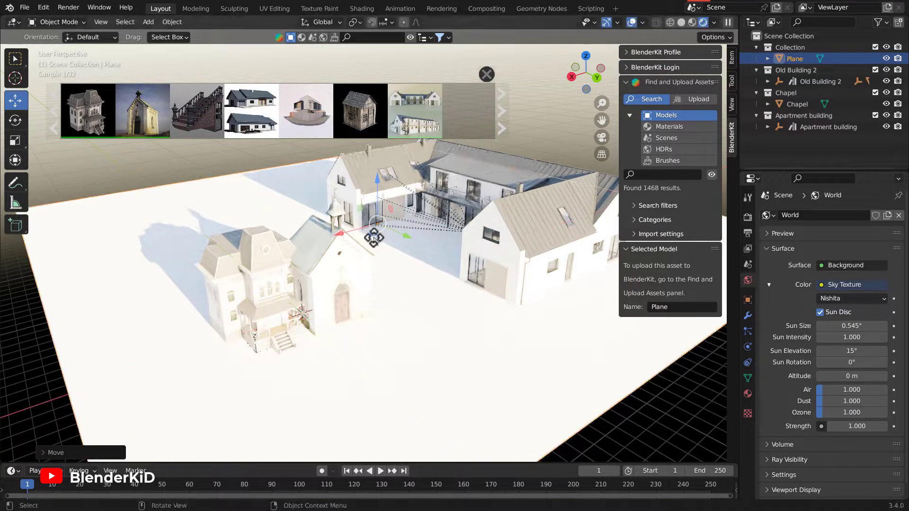
pyautogui.click(236, 154)
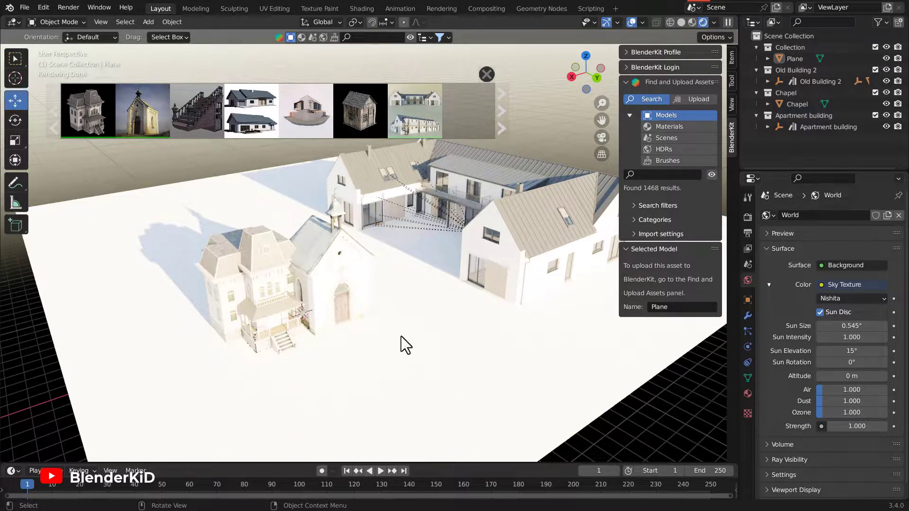
pyautogui.click(486, 76)
# Lift the apartment building's roof off the walls along the Z axis, and undo the move
pyautogui.moveTo(414, 257); pyautogui.dragTo(434, 291, button='middle')
pyautogui.scroll(4, 436, 268)
pyautogui.keyDown('shift'); pyautogui.moveTo(439, 260); pyautogui.dragTo(340, 377, button='middle'); pyautogui.keyUp('shift')
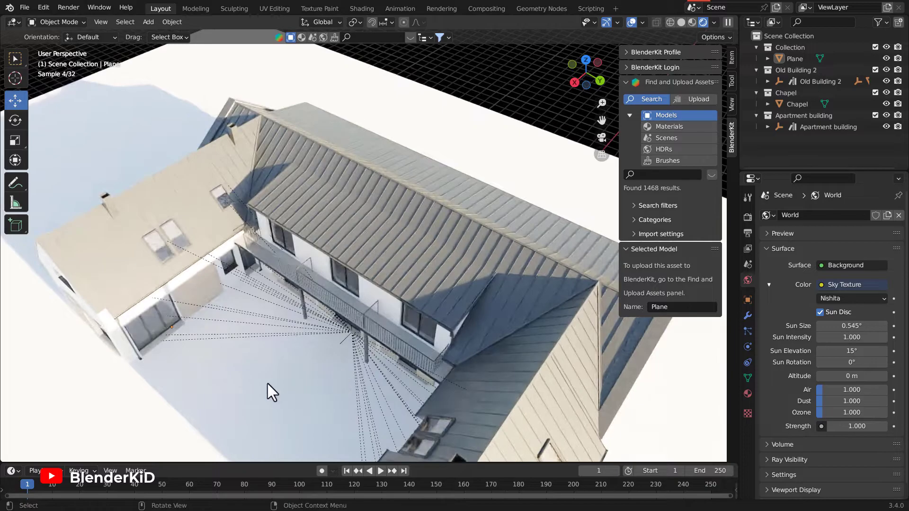
pyautogui.moveTo(269, 384); pyautogui.dragTo(262, 362, button='middle')
pyautogui.click(377, 266)
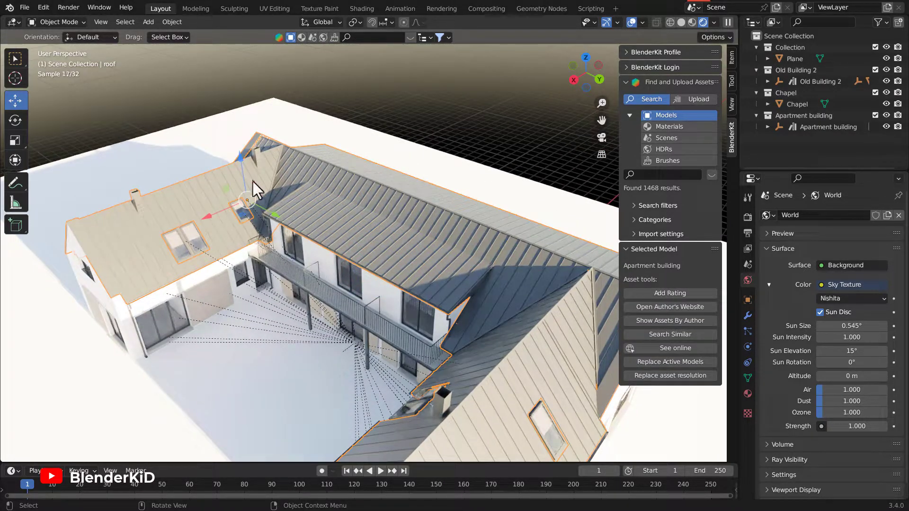
pyautogui.moveTo(239, 159); pyautogui.dragTo(234, 82)
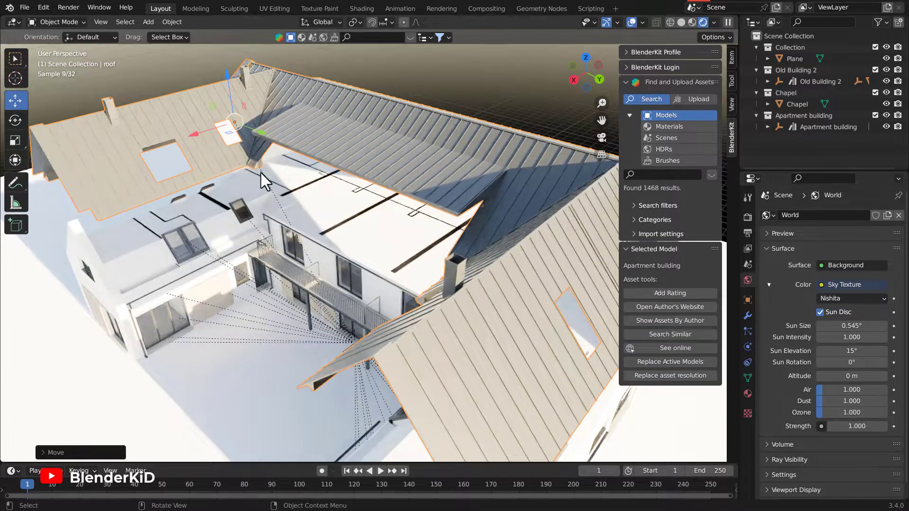
pyautogui.hotkey('ctrl', 'z')
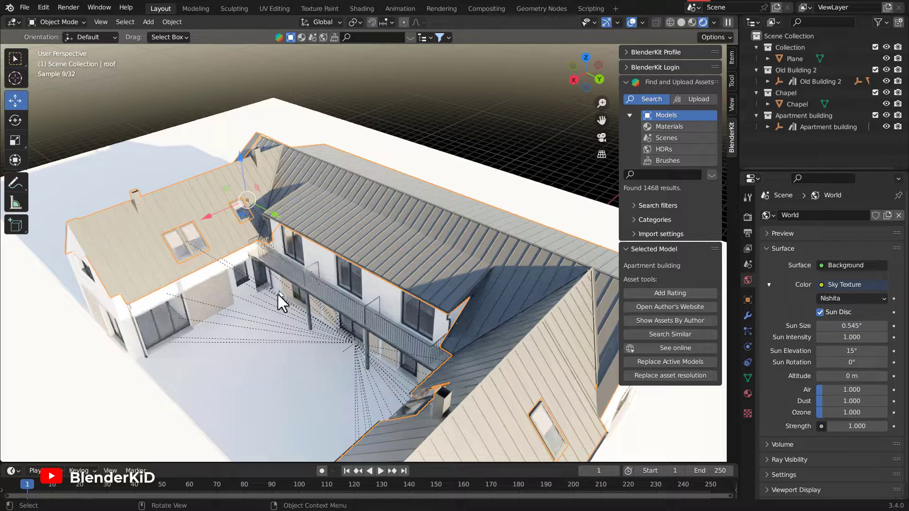
# Select the apartment building's parent empty in the courtyard and move the whole building closer to the chapel
pyautogui.moveTo(279, 299); pyautogui.dragTo(369, 368, button='middle')
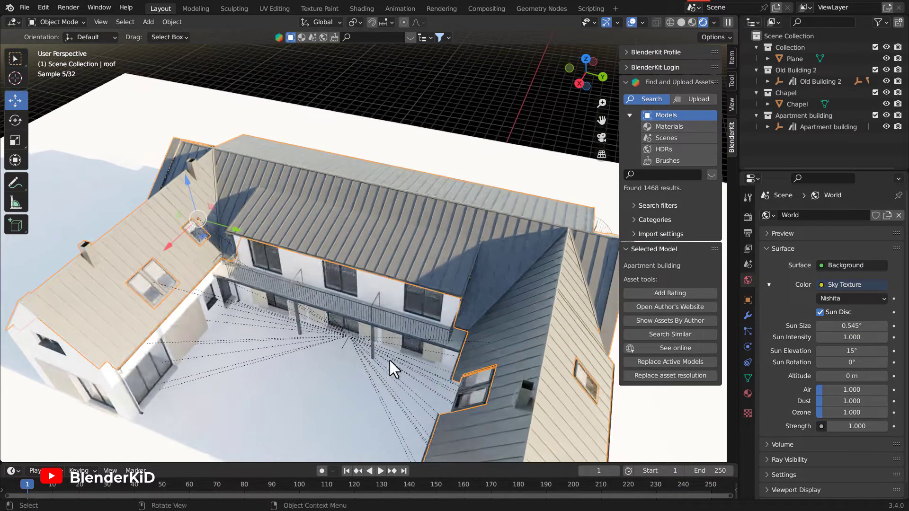
pyautogui.scroll(5, 309, 356)
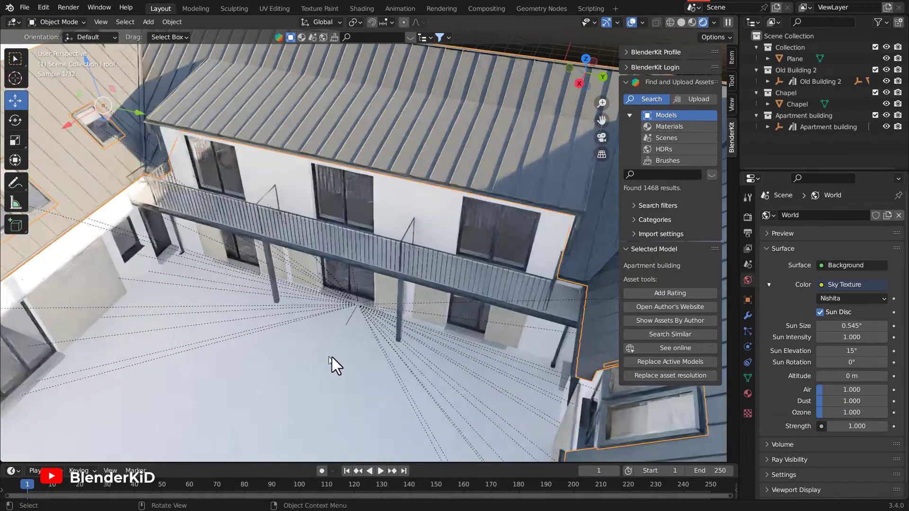
pyautogui.moveTo(331, 357); pyautogui.dragTo(342, 344, button='middle')
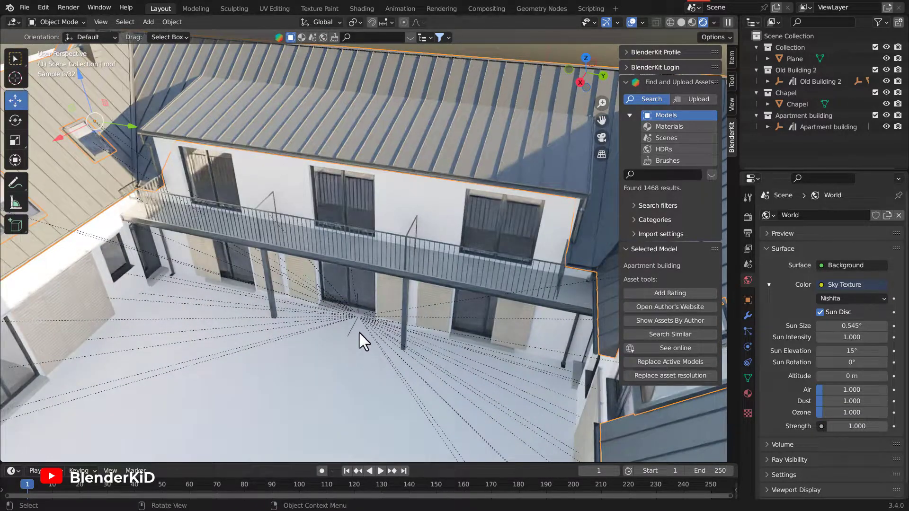
pyautogui.click(354, 326)
pyautogui.moveTo(353, 326); pyautogui.dragTo(395, 287, button='middle')
pyautogui.scroll(-4, 349, 334)
pyautogui.moveTo(384, 289); pyautogui.dragTo(422, 413)
pyautogui.keyDown('shift'); pyautogui.moveTo(381, 359); pyautogui.dragTo(357, 235, button='middle'); pyautogui.keyUp('shift')
pyautogui.moveTo(337, 278); pyautogui.dragTo(323, 303, button='middle')
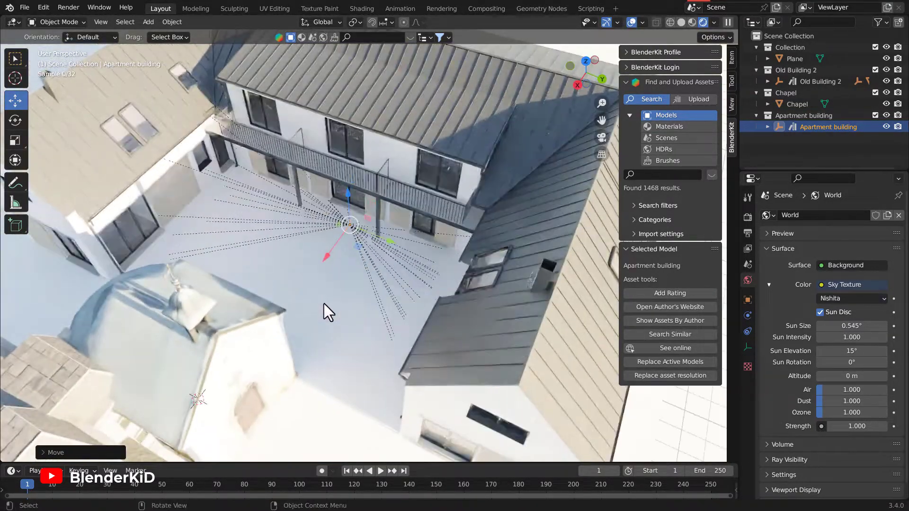
# Adjust the apartment building's position along the Y axis
pyautogui.scroll(-1, 325, 303)
pyautogui.moveTo(329, 256); pyautogui.dragTo(357, 274)
pyautogui.press('y')
pyautogui.moveTo(283, 352); pyautogui.dragTo(376, 289, button='middle')
pyautogui.scroll(-1, 347, 294)
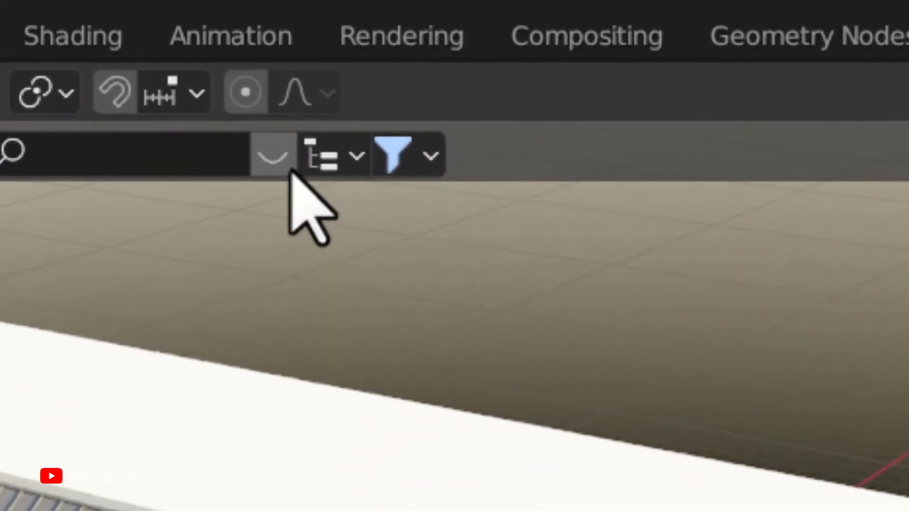
# Show the asset bar and place a second Apartment building on the ground in front of the old house
pyautogui.click(275, 151)
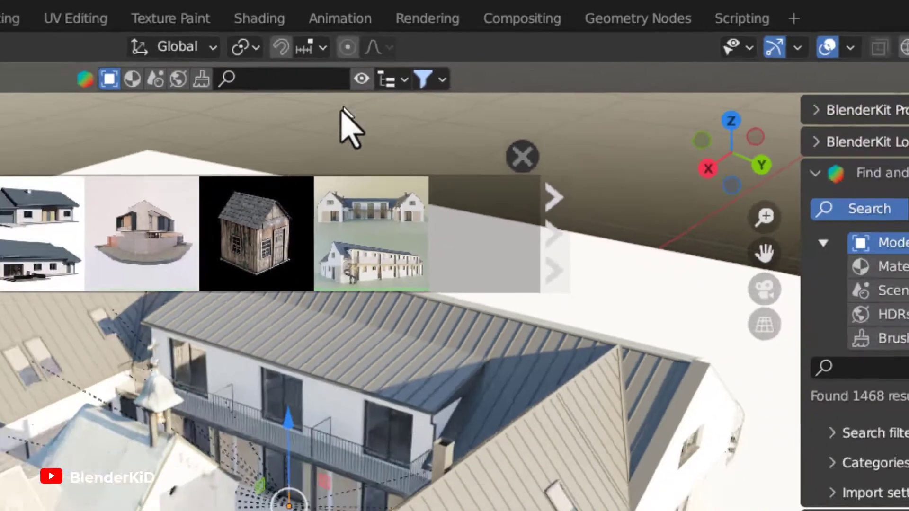
pyautogui.moveTo(325, 97)
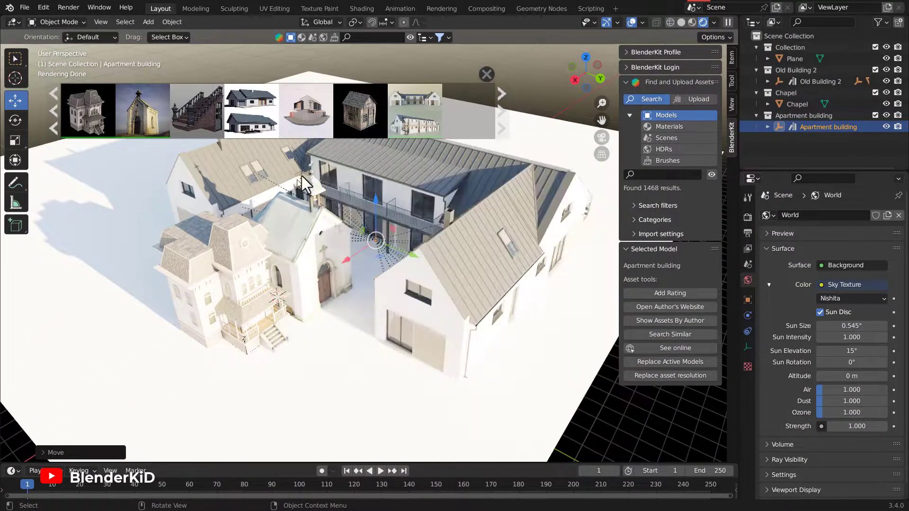
pyautogui.keyDown('shift'); pyautogui.moveTo(196, 300); pyautogui.dragTo(312, 231, button='middle'); pyautogui.keyUp('shift')
pyautogui.scroll(2, 312, 235)
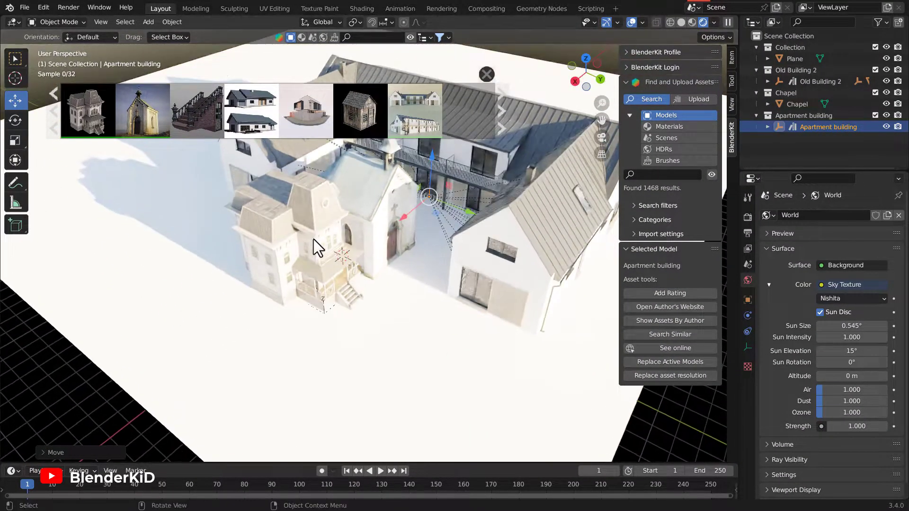
pyautogui.moveTo(415, 110); pyautogui.dragTo(201, 332)
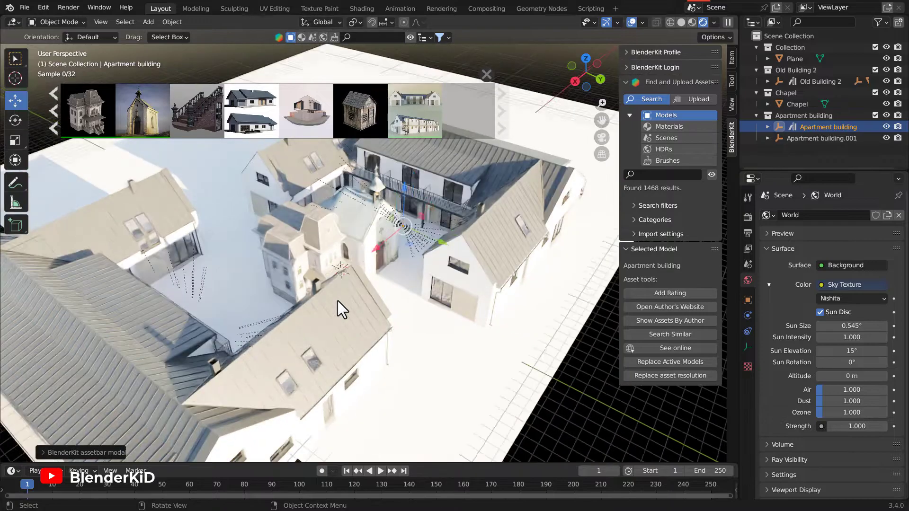
# Select the second apartment building's parent empty and move the whole building so it faces the first one across the courtyard
pyautogui.moveTo(337, 301); pyautogui.dragTo(296, 234, button='middle')
pyautogui.scroll(4, 281, 251)
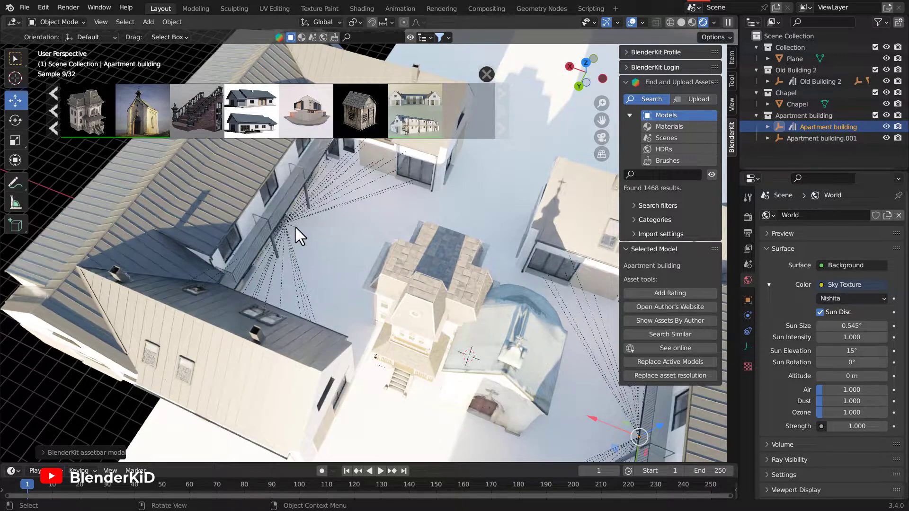
pyautogui.click(295, 227)
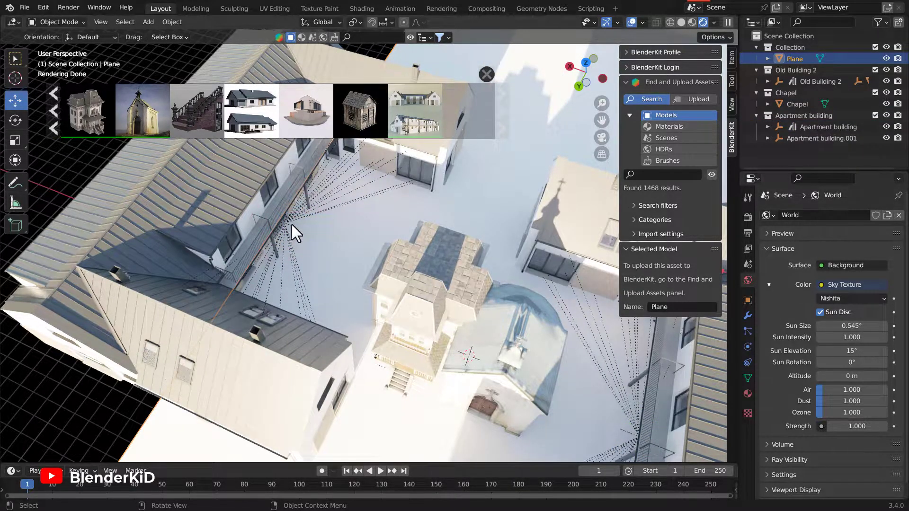
pyautogui.click(293, 225)
pyautogui.moveTo(297, 257); pyautogui.dragTo(359, 229, button='middle')
pyautogui.scroll(-3, 326, 251)
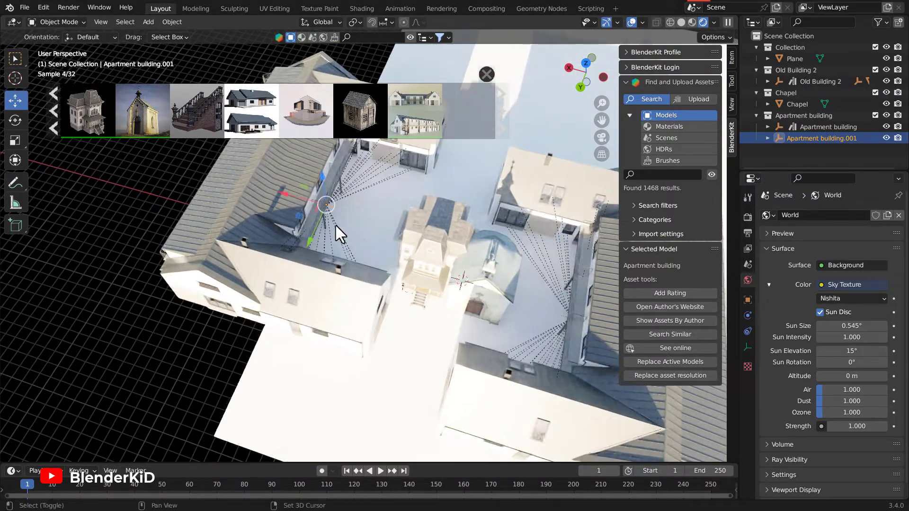
pyautogui.press('g')
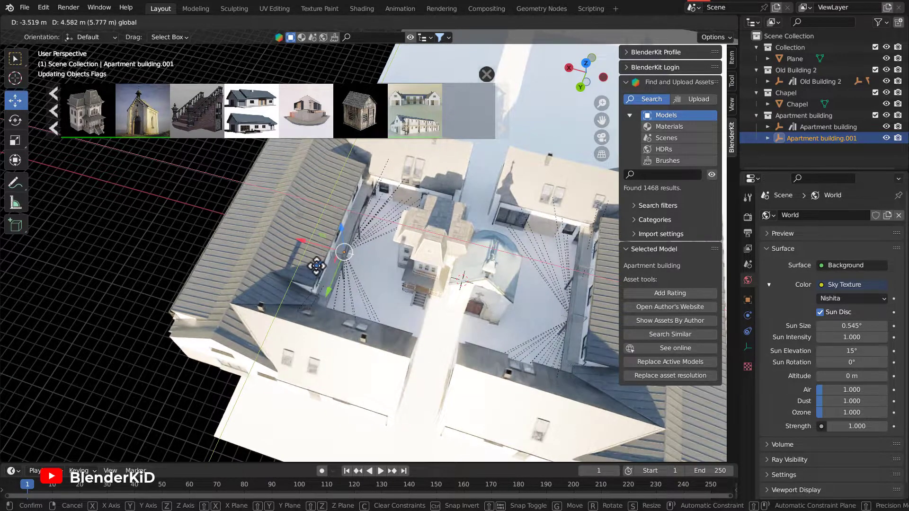
pyautogui.moveTo(312, 262); pyautogui.dragTo(313, 259)
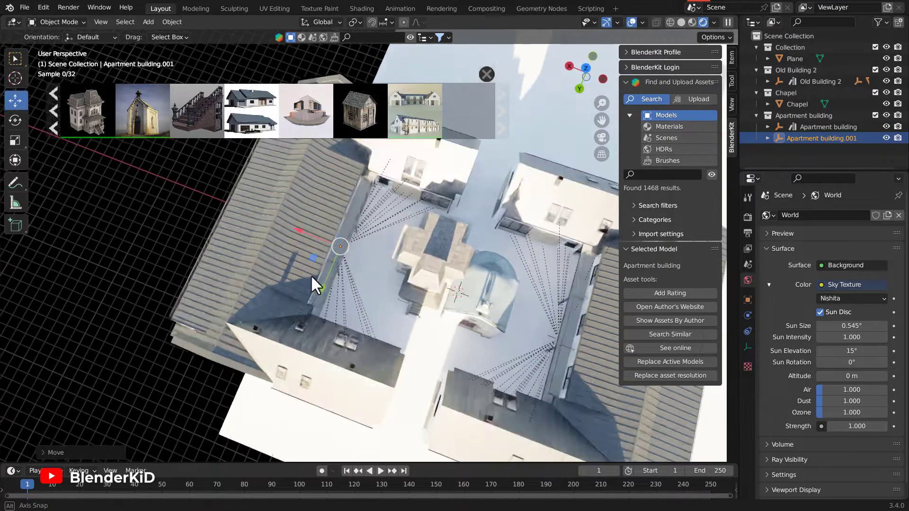
# Select the ground plane and shift it so that it extends under both apartment buildings
pyautogui.moveTo(311, 274); pyautogui.dragTo(342, 239, button='middle')
pyautogui.scroll(-2, 405, 225)
pyautogui.scroll(-1, 342, 239)
pyautogui.click(498, 236)
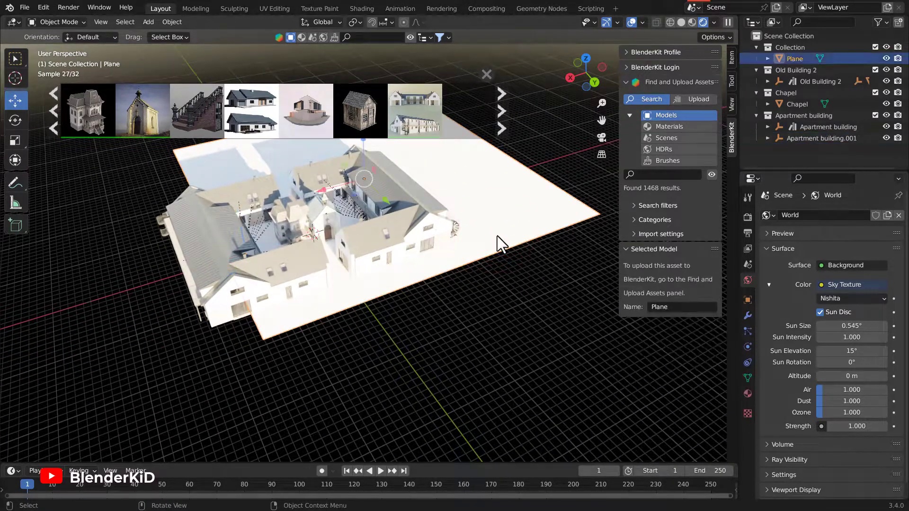
pyautogui.moveTo(355, 193); pyautogui.dragTo(306, 236)
# Inspect the rendered old house in the courtyard up close, including its porch, stairs, windows and roof
pyautogui.moveTo(313, 260); pyautogui.dragTo(351, 287, button='middle')
pyautogui.scroll(2, 376, 296)
pyautogui.scroll(6, 352, 286)
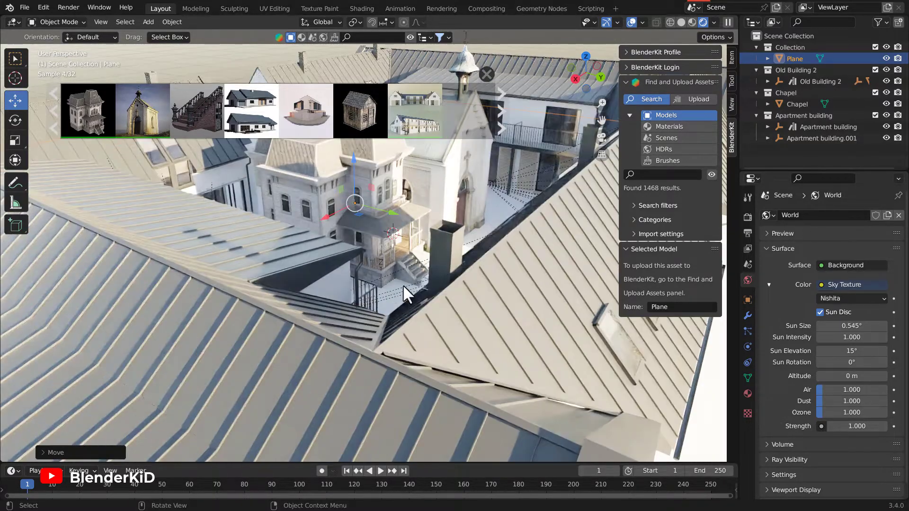
pyautogui.scroll(-3, 378, 311)
pyautogui.scroll(5, 380, 314)
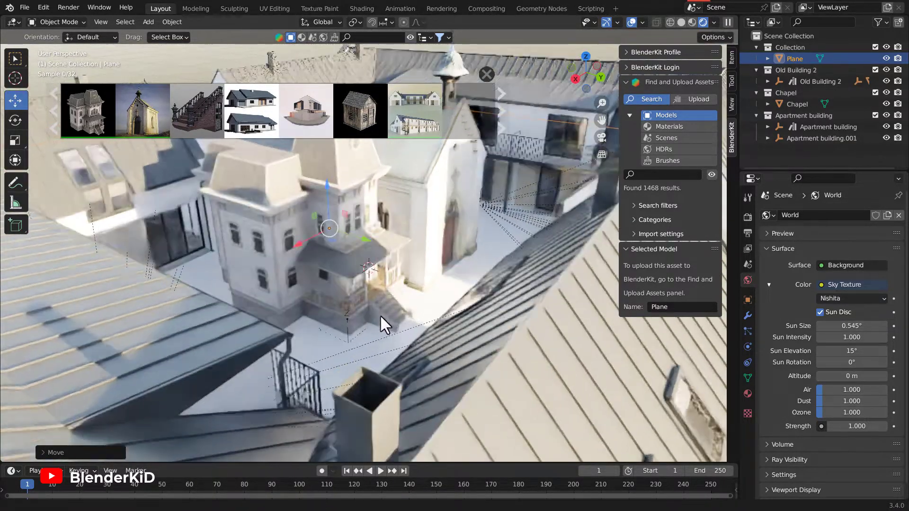
pyautogui.scroll(6, 380, 320)
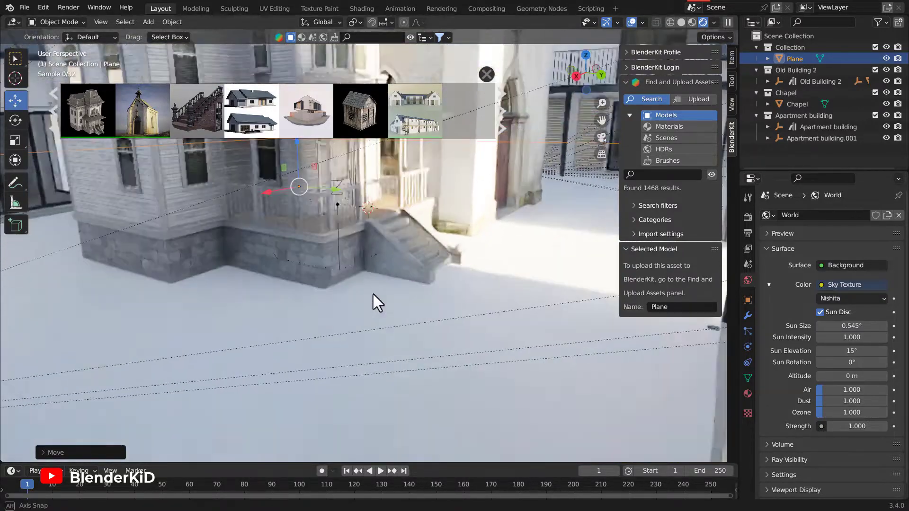
pyautogui.scroll(-5, 380, 308)
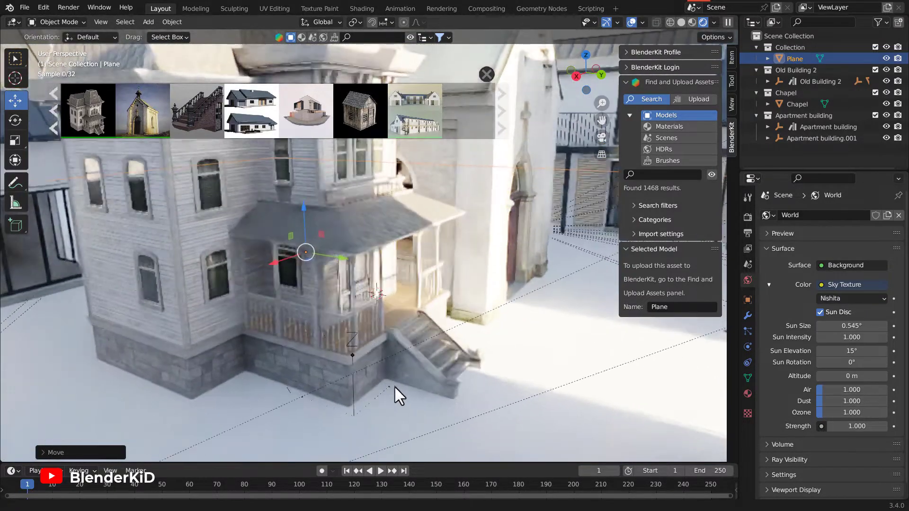
pyautogui.scroll(-5, 388, 343)
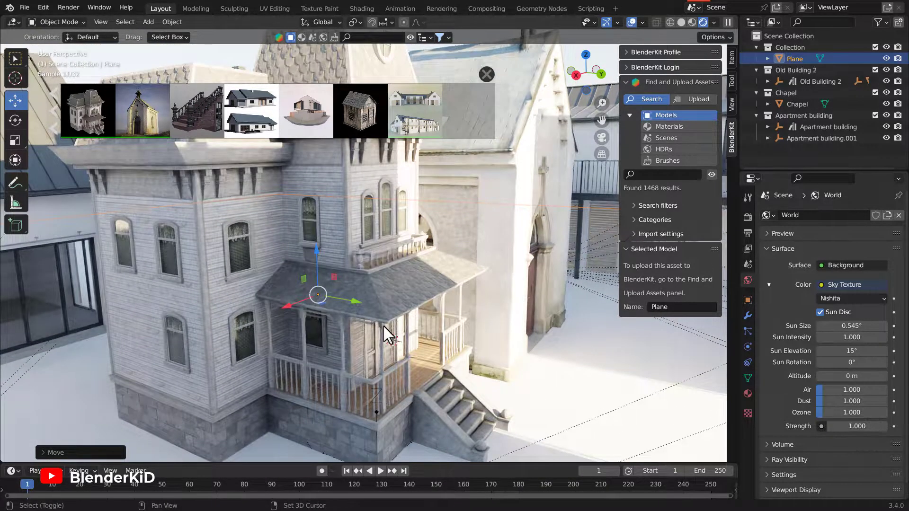
pyautogui.scroll(8, 382, 317)
pyautogui.scroll(-6, 381, 289)
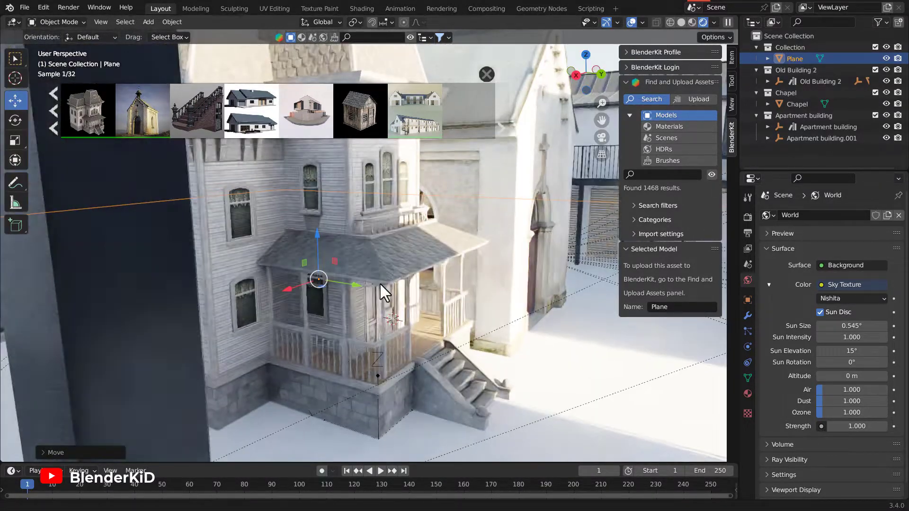
pyautogui.scroll(3, 387, 285)
pyautogui.scroll(-3, 399, 266)
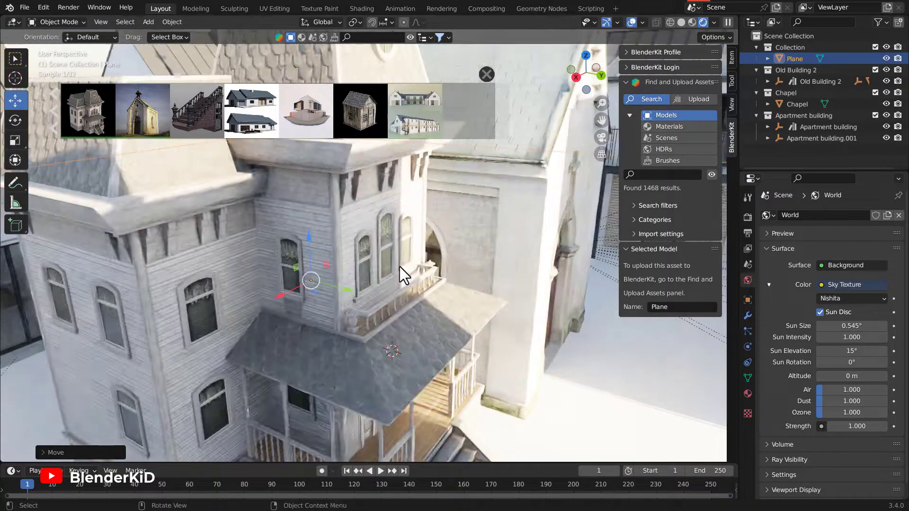
pyautogui.scroll(3, 400, 266)
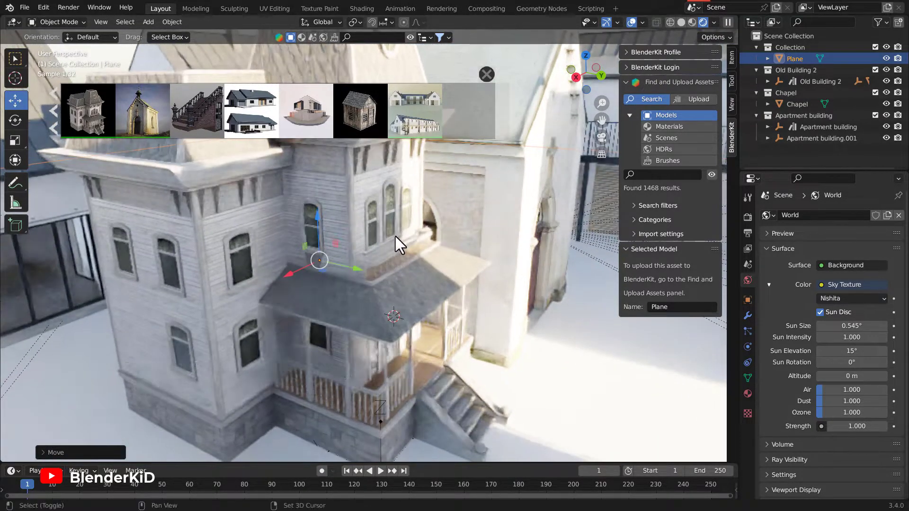
# Hide the asset bar and raise the sky texture's Ozone to 10
pyautogui.click(485, 74)
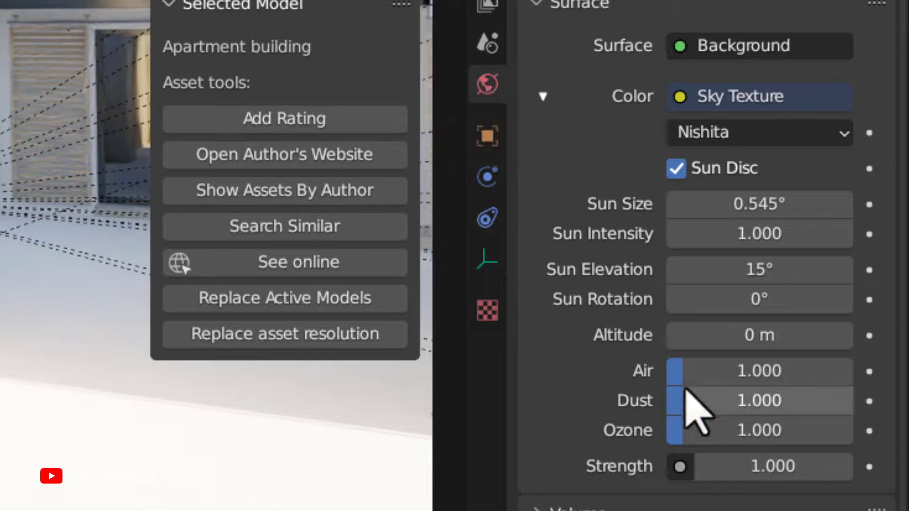
pyautogui.click(698, 426)
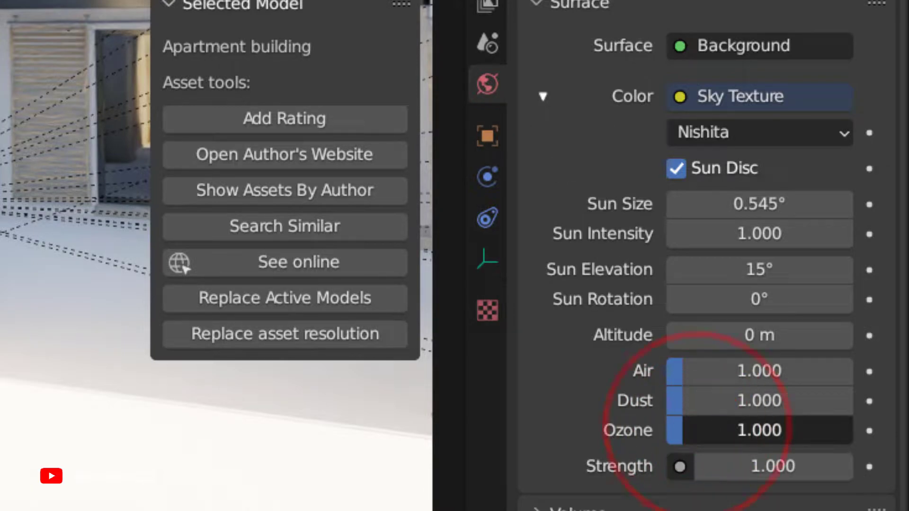
pyautogui.moveTo(691, 430); pyautogui.dragTo(731, 430)
pyautogui.moveTo(806, 430); pyautogui.dragTo(869, 440)
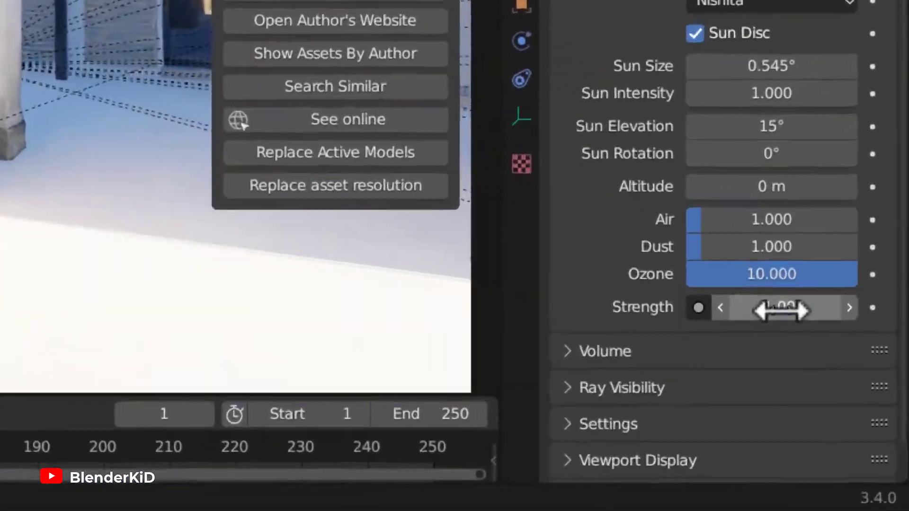
# Set the world background strength to 0.2
pyautogui.click(781, 310)
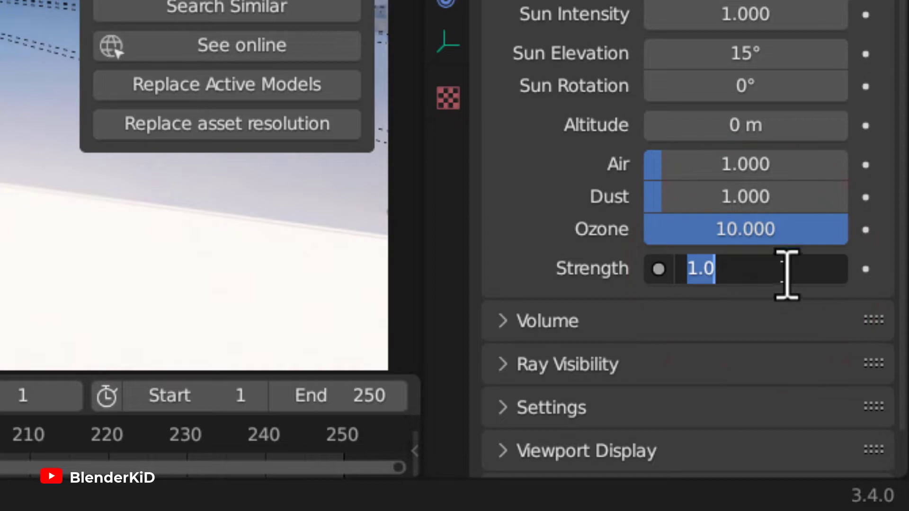
pyautogui.write('0.2')
pyautogui.press('Return')
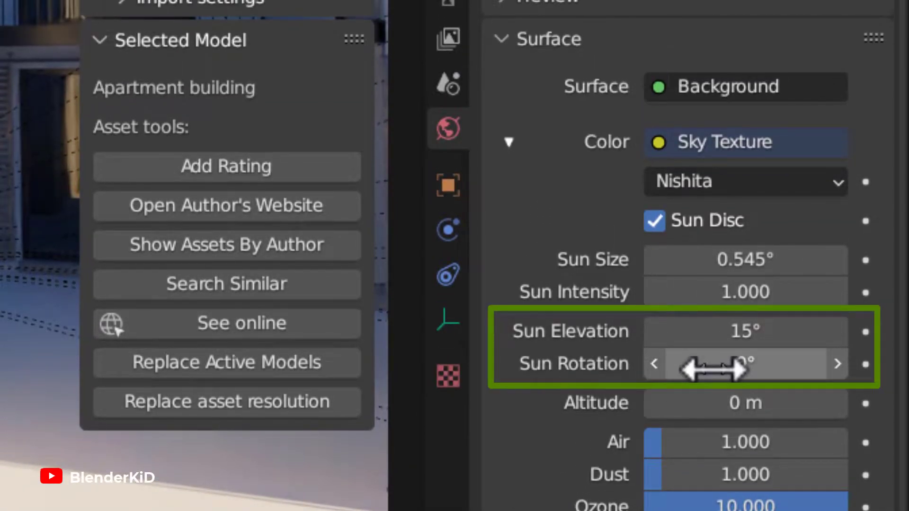
# Set the sky texture's sun rotation to 303° and sun elevation to 26.4°
pyautogui.moveTo(713, 369); pyautogui.dragTo(907, 364)
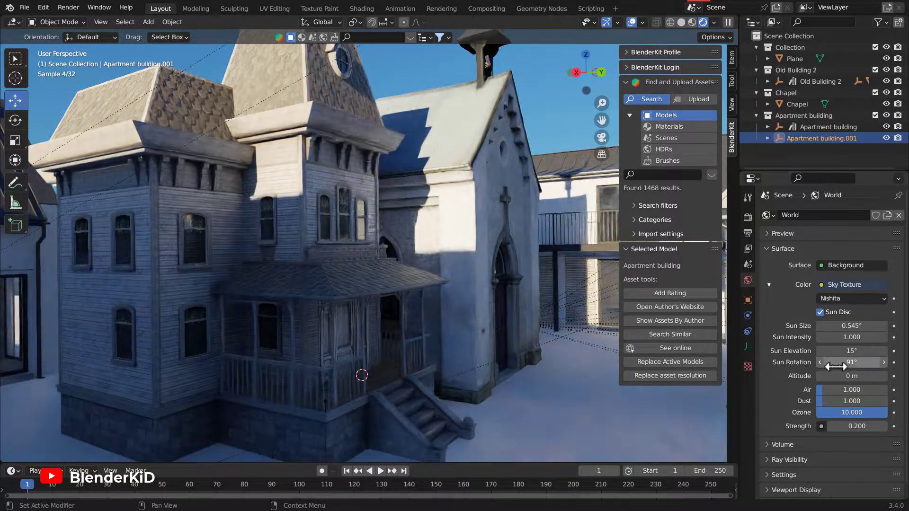
pyautogui.moveTo(845, 351); pyautogui.dragTo(865, 352)
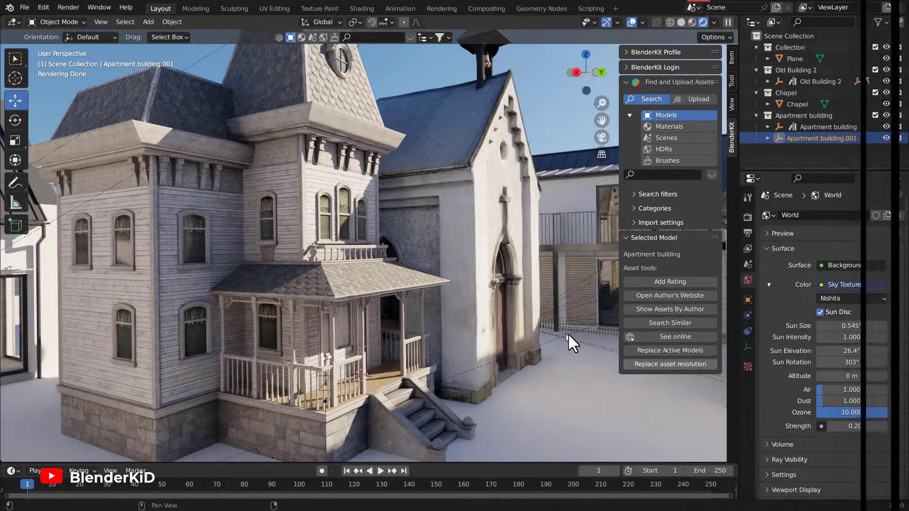
# Switch the BlenderKit search from models to materials and show the asset bar
pyautogui.click(571, 367)
pyautogui.moveTo(552, 317); pyautogui.dragTo(458, 319, button='middle')
pyautogui.scroll(-3, 461, 258)
pyautogui.scroll(-3, 413, 232)
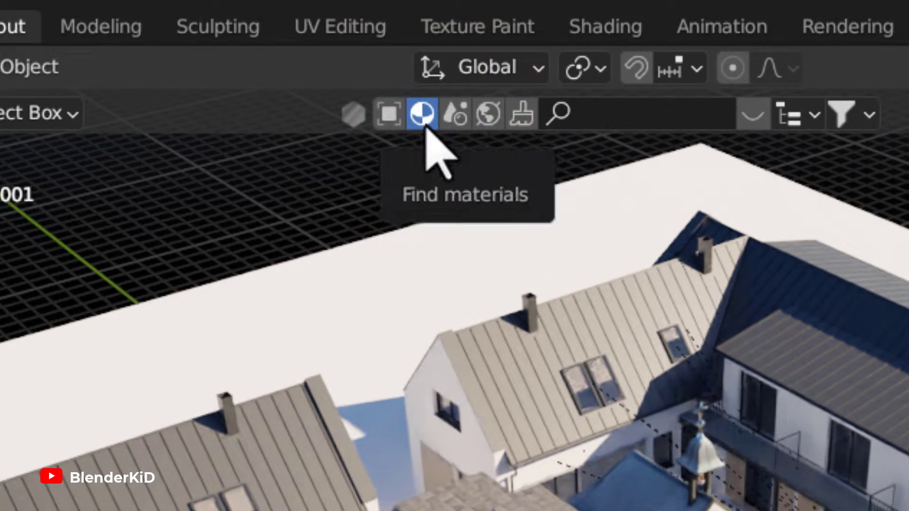
pyautogui.click(753, 116)
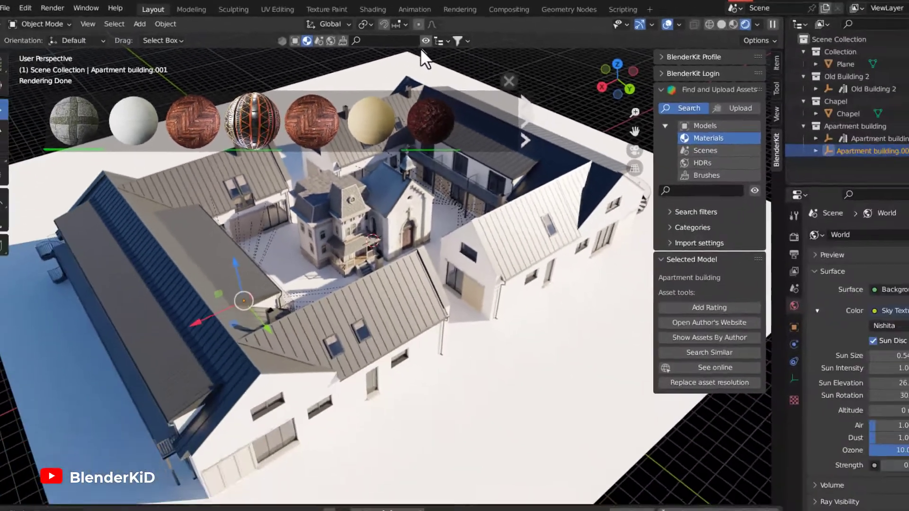
# Browse the BlenderKit materials and apply Stone Floor to the ground plane
pyautogui.moveTo(608, 227)
pyautogui.scroll(-5, 336, 112)
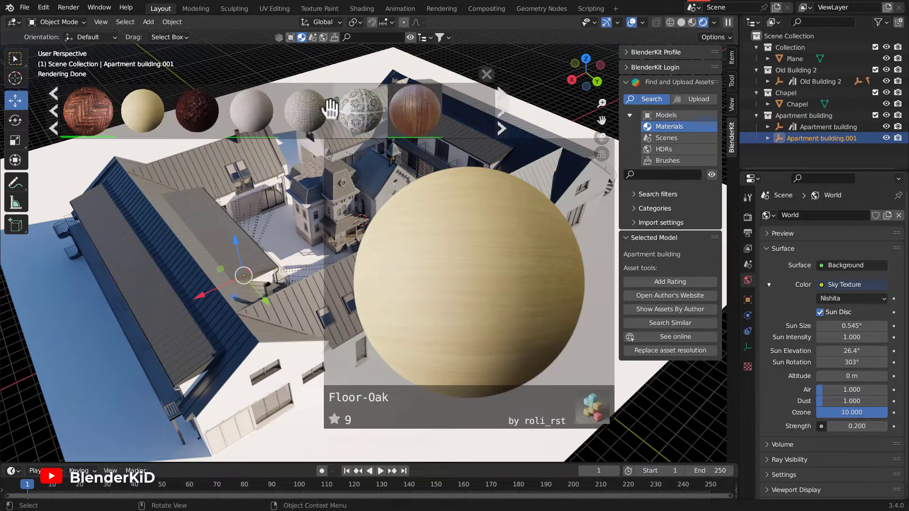
pyautogui.scroll(-2, 325, 109)
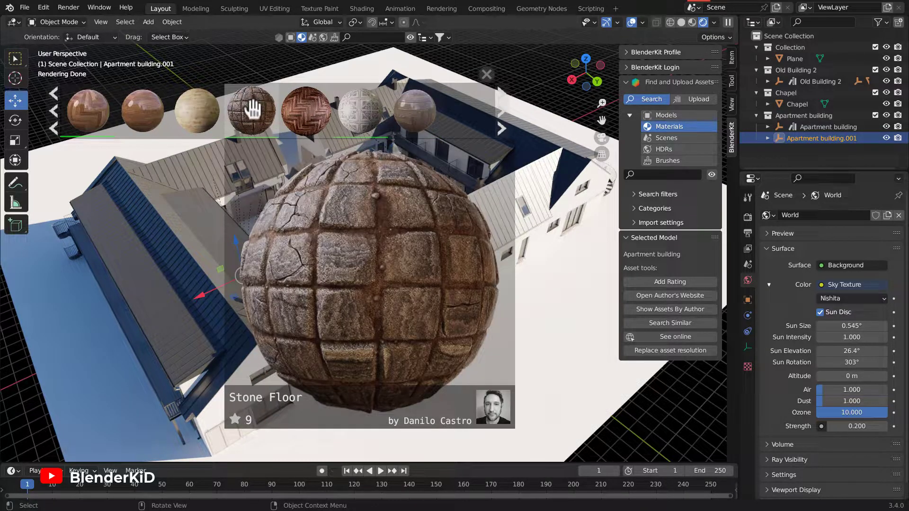
pyautogui.moveTo(252, 108); pyautogui.dragTo(307, 171)
pyautogui.moveTo(390, 282); pyautogui.dragTo(487, 360)
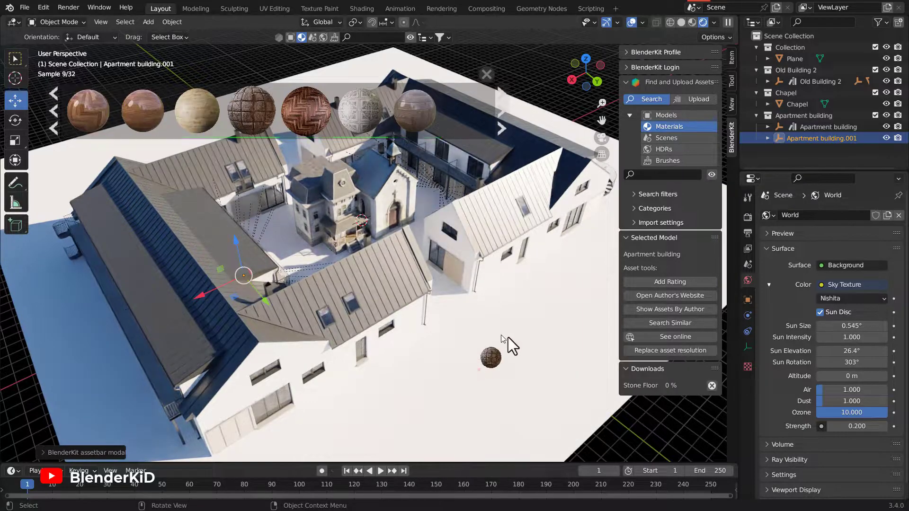
pyautogui.moveTo(476, 344); pyautogui.dragTo(461, 312, button='middle')
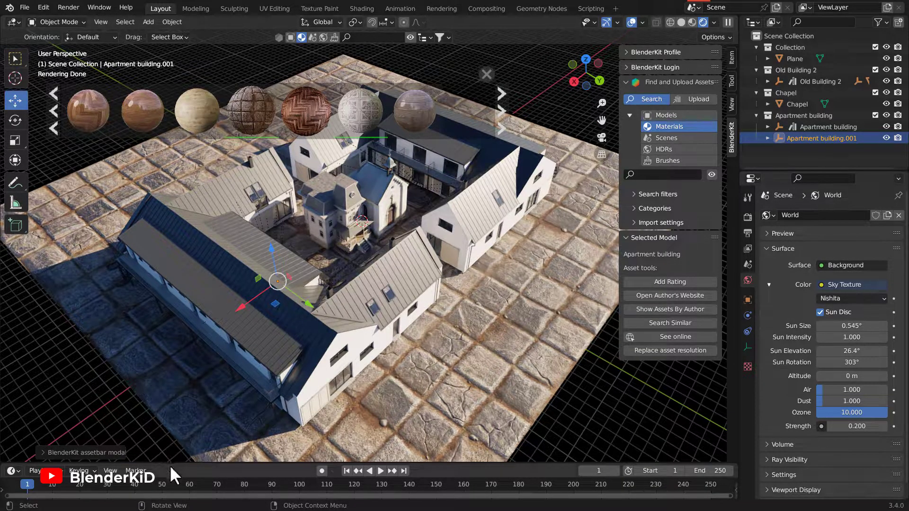
# Enlarge the timeline area, change it to the Shader Editor, and select the ground plane to load its Stone Floor material
pyautogui.moveTo(173, 465); pyautogui.dragTo(180, 291)
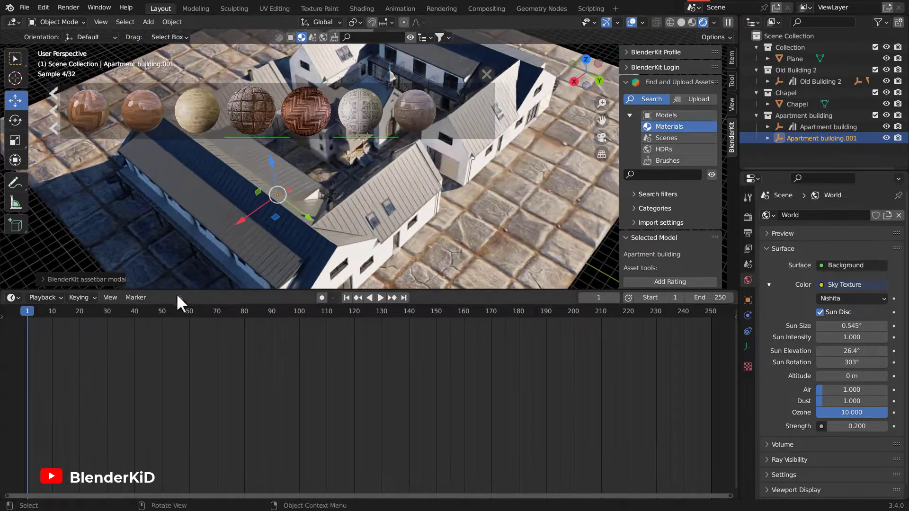
pyautogui.click(15, 297)
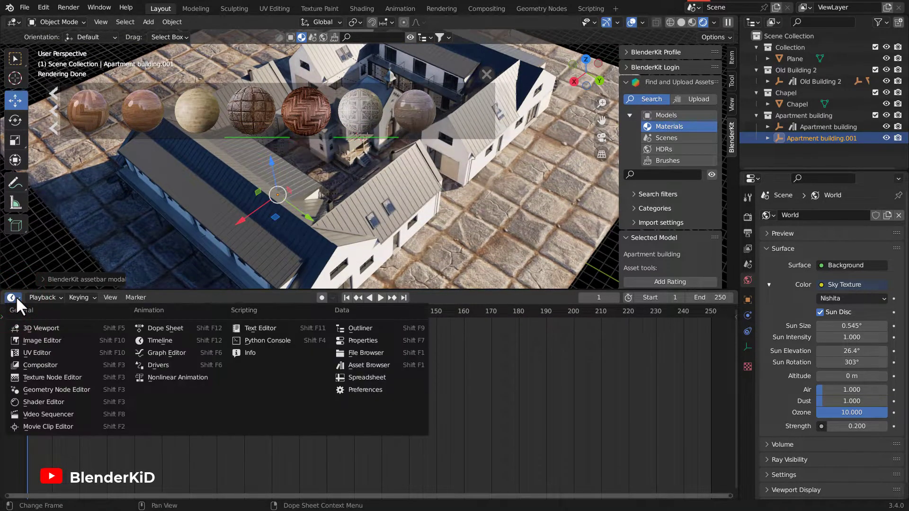
pyautogui.click(65, 405)
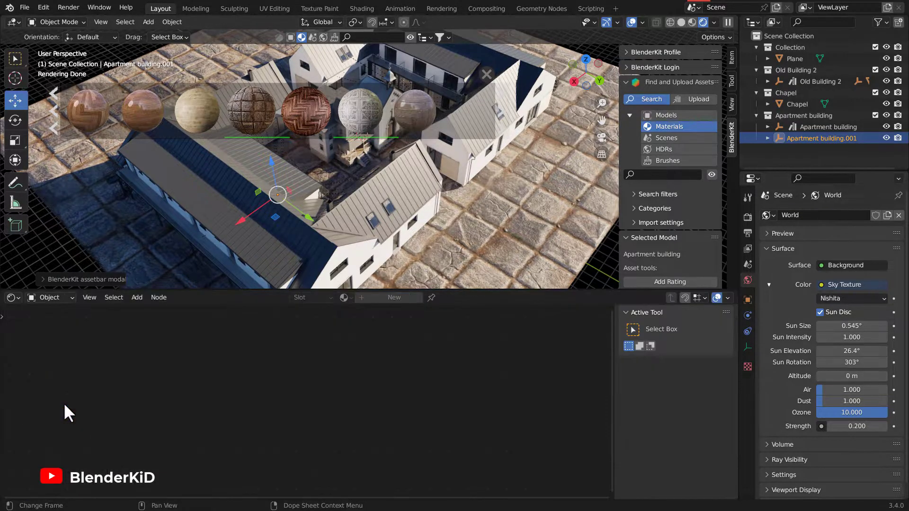
pyautogui.click(505, 235)
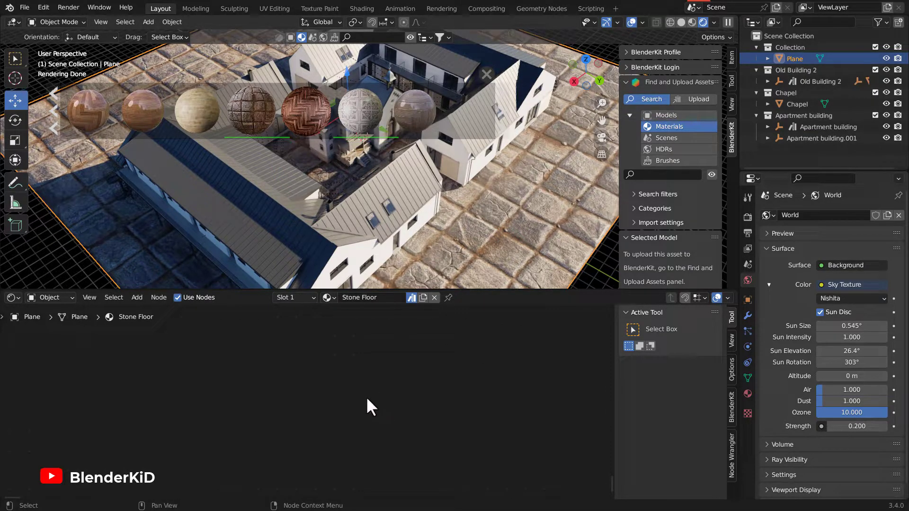
# Set the Stone Floor material's mapping scale to 50 on the X, Y and Z axes
pyautogui.press('Home')
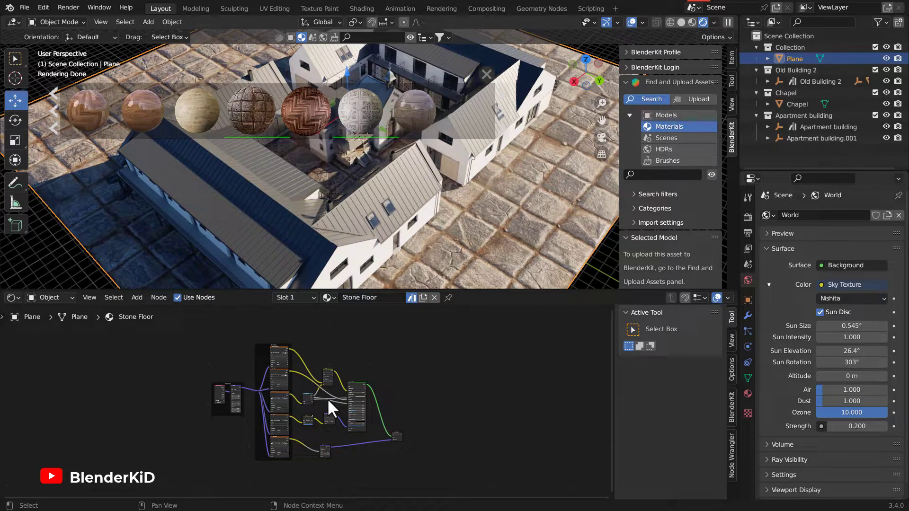
pyautogui.keyDown('shift'); pyautogui.moveTo(265, 402); pyautogui.dragTo(434, 387, button='middle'); pyautogui.keyUp('shift')
pyautogui.scroll(6, 426, 400)
pyautogui.scroll(4, 426, 400)
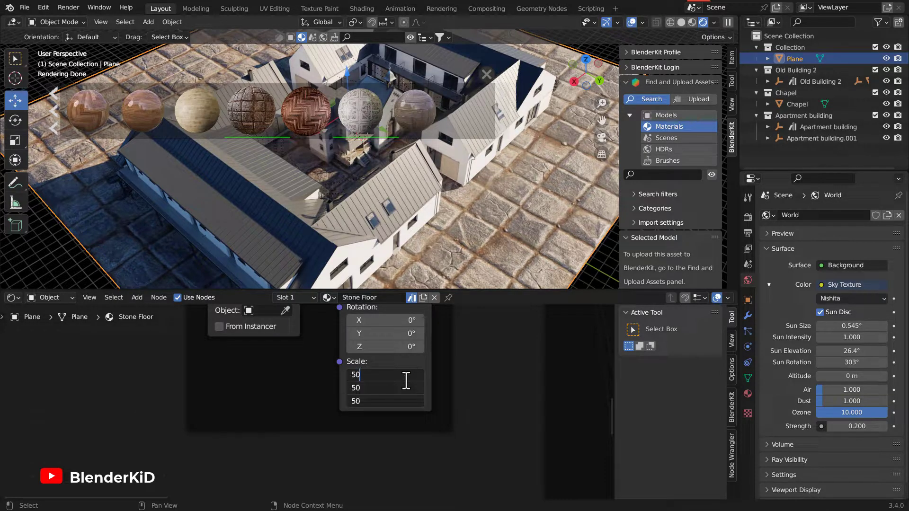
pyautogui.press('Return')
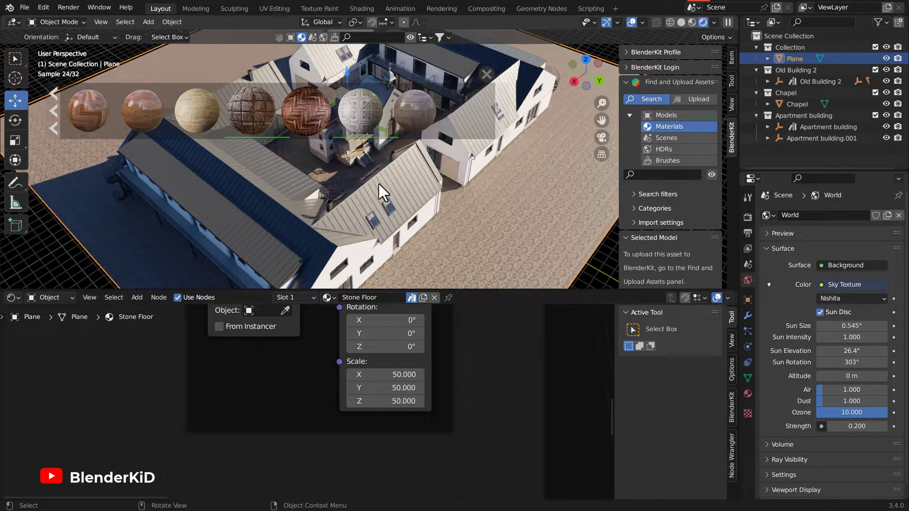
pyautogui.scroll(8, 370, 171)
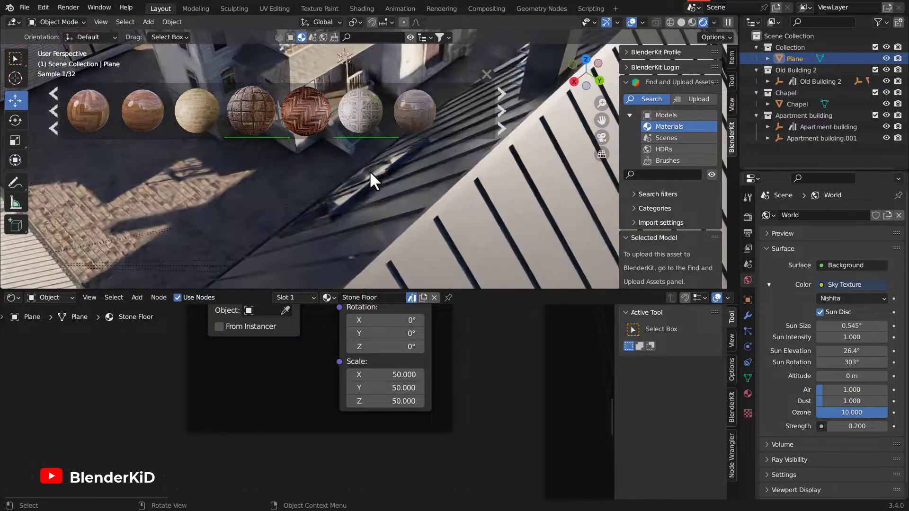
pyautogui.scroll(-8, 365, 205)
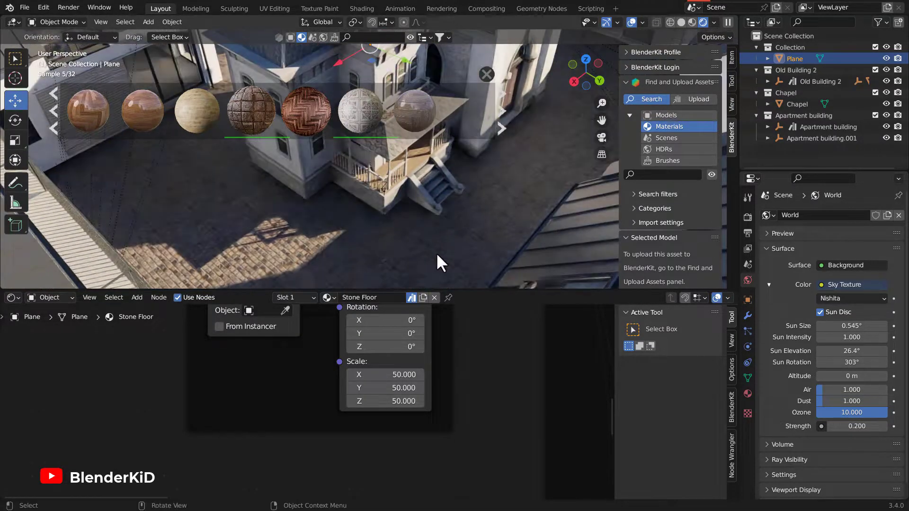
# Shrink the Shader Editor to give the 3D viewport more room, and close the BlenderKit asset bar
pyautogui.moveTo(438, 290); pyautogui.dragTo(448, 494)
pyautogui.scroll(6, 432, 342)
pyautogui.scroll(2, 433, 340)
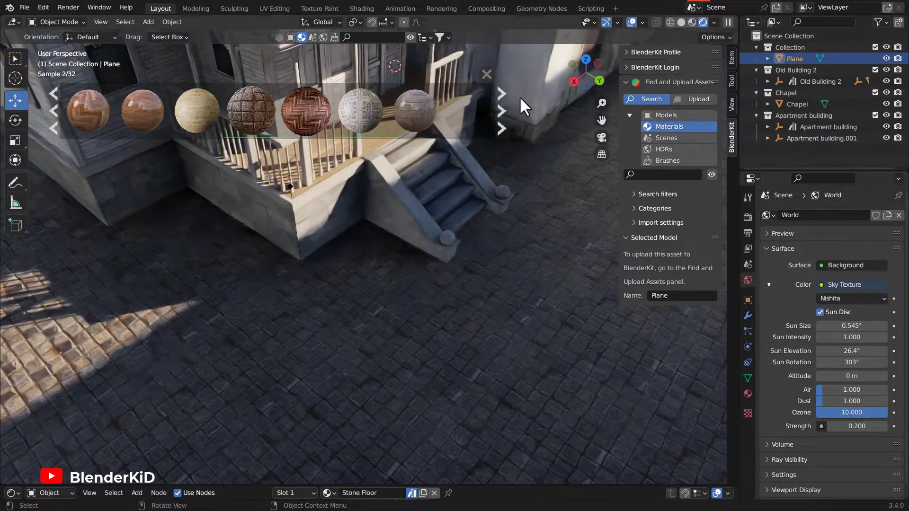
pyautogui.click(487, 74)
pyautogui.keyDown('shift'); pyautogui.moveTo(454, 254); pyautogui.dragTo(479, 308, button='middle'); pyautogui.keyUp('shift')
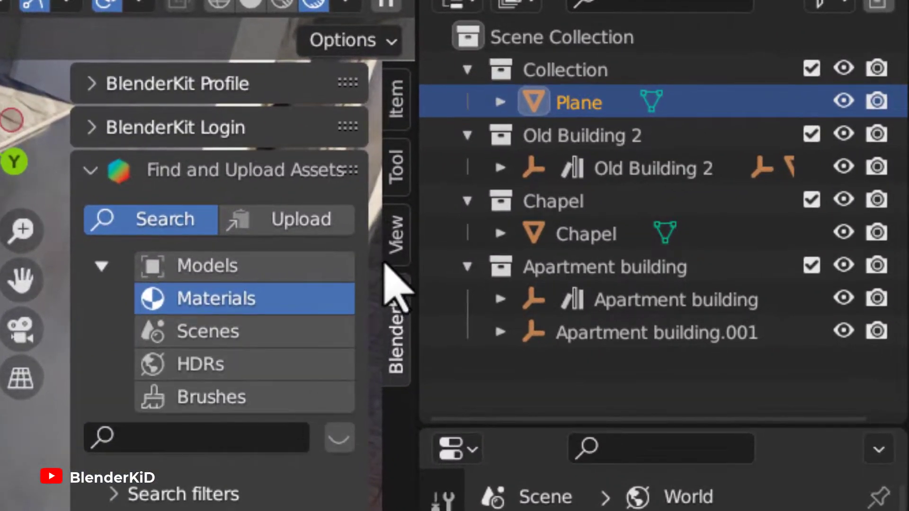
# Show the viewport's view settings and frame the house porch together with the chapel
pyautogui.click(396, 242)
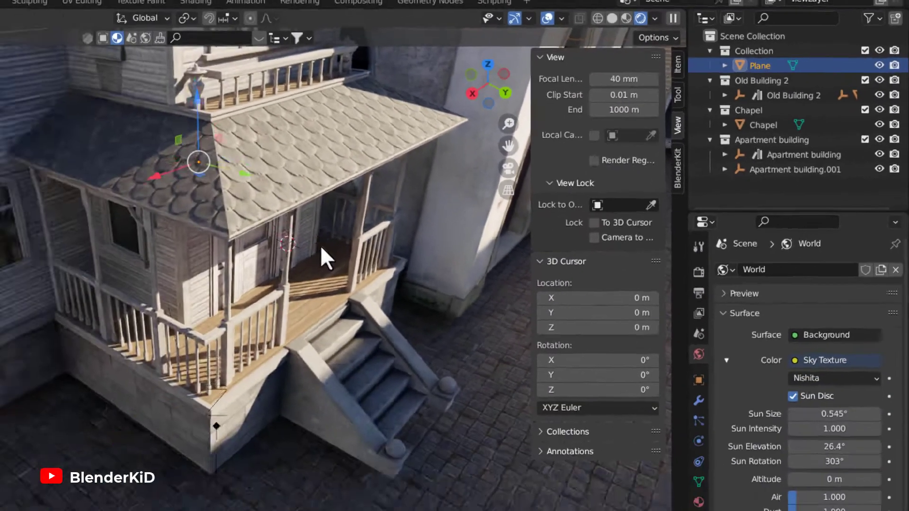
pyautogui.moveTo(320, 246); pyautogui.dragTo(428, 240, button='middle')
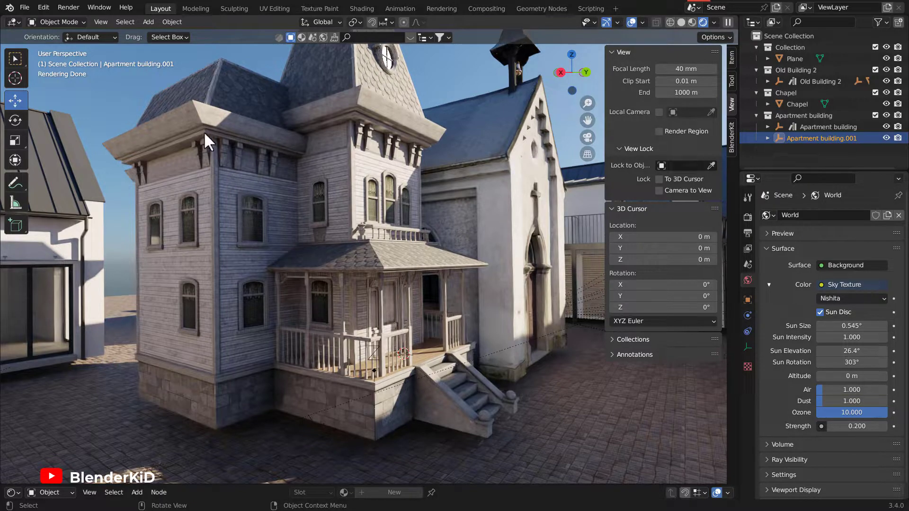
# Add a camera and align it to the current view of the house and chapel
pyautogui.click(145, 22)
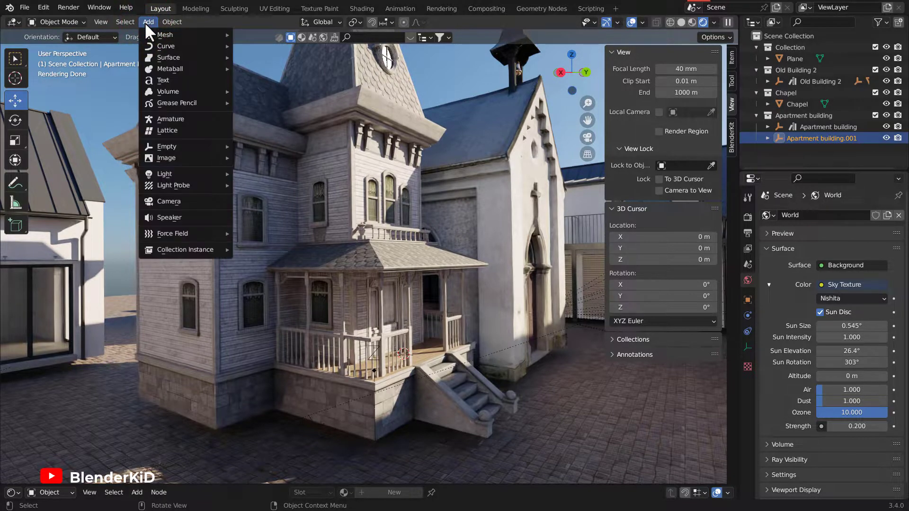
pyautogui.click(179, 202)
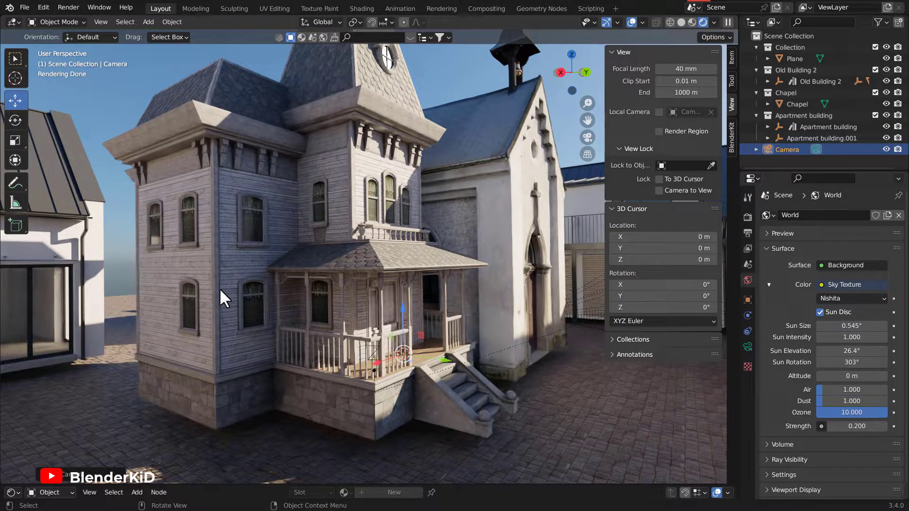
pyautogui.click(105, 31)
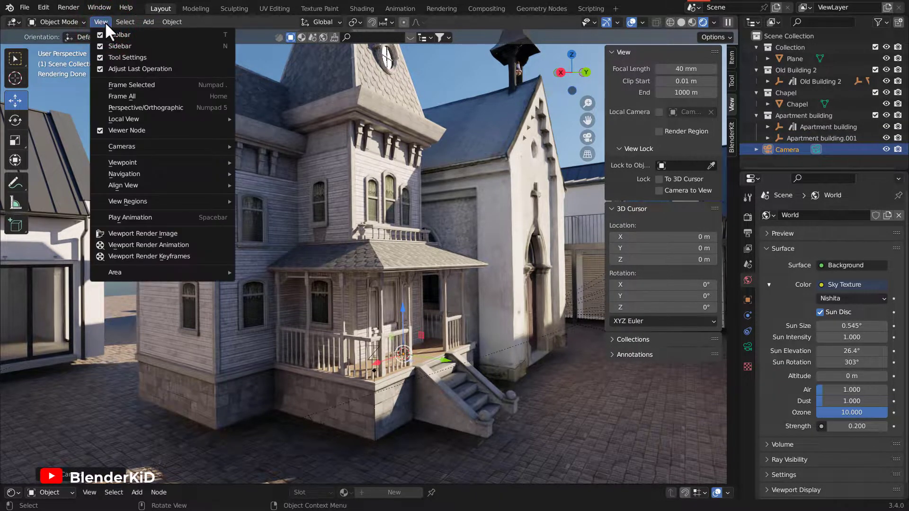
pyautogui.moveTo(121, 188)
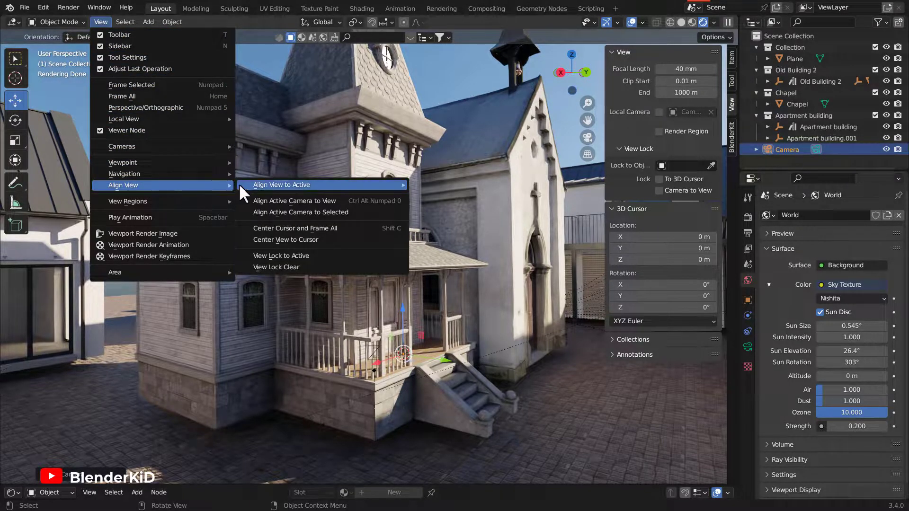
pyautogui.click(325, 199)
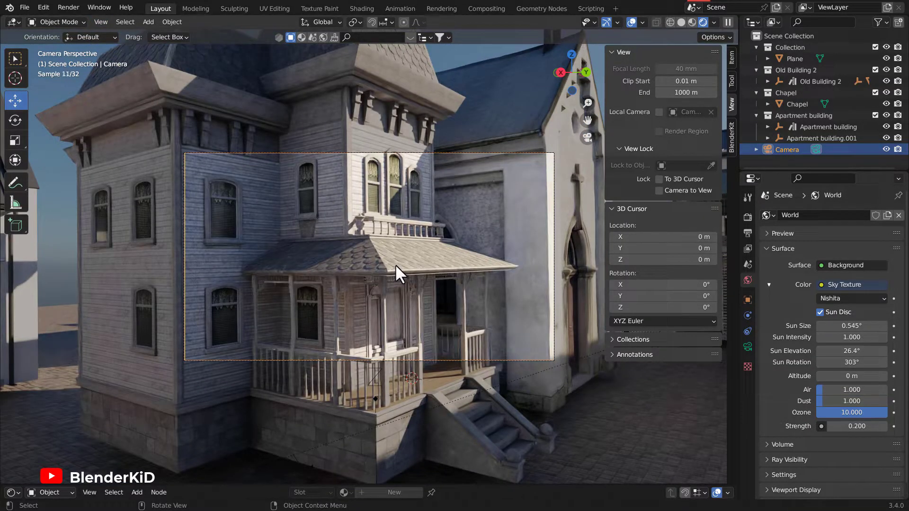
# Set the camera's focal length to 28 mm
pyautogui.click(748, 346)
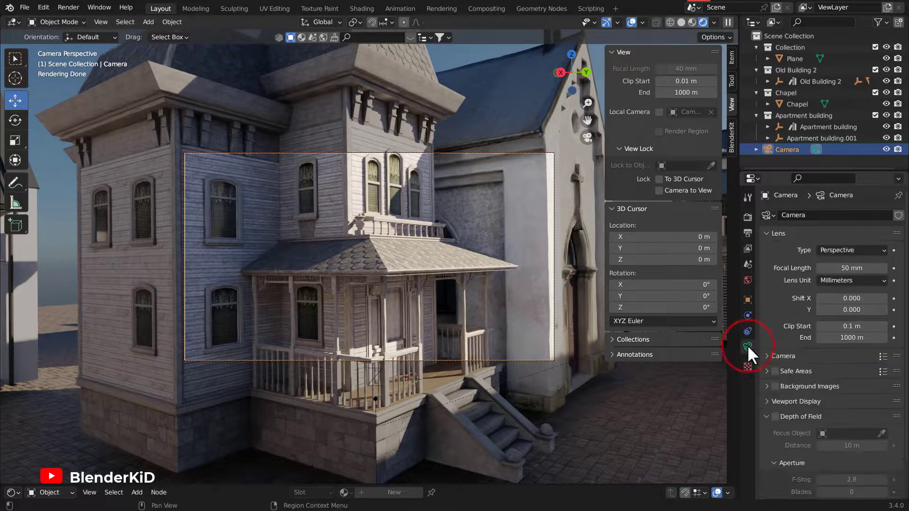
pyautogui.click(853, 268)
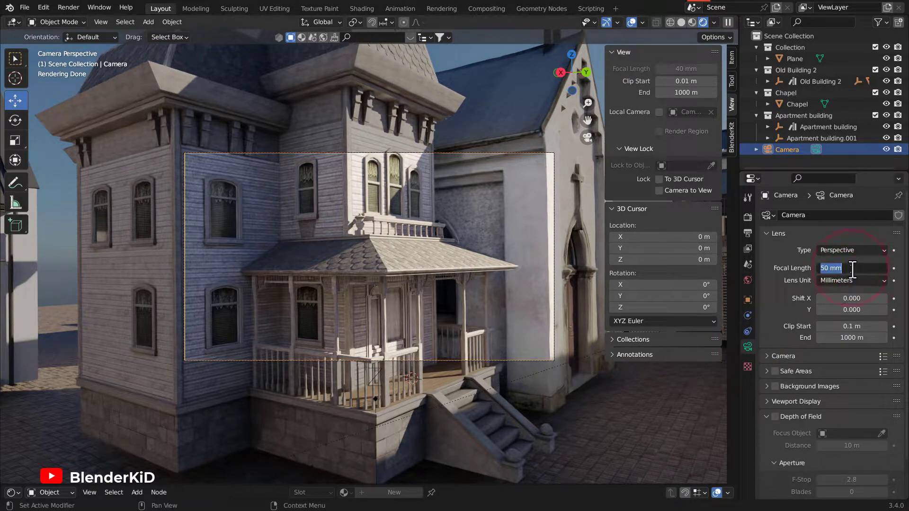
pyautogui.write('24')
pyautogui.press('Return')
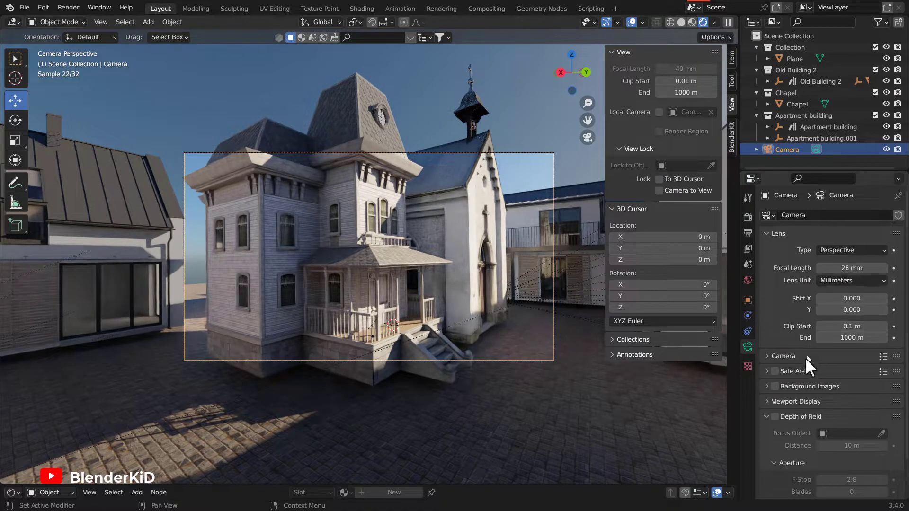
# Raise the camera's passepartout opacity to 1.000
pyautogui.click(774, 401)
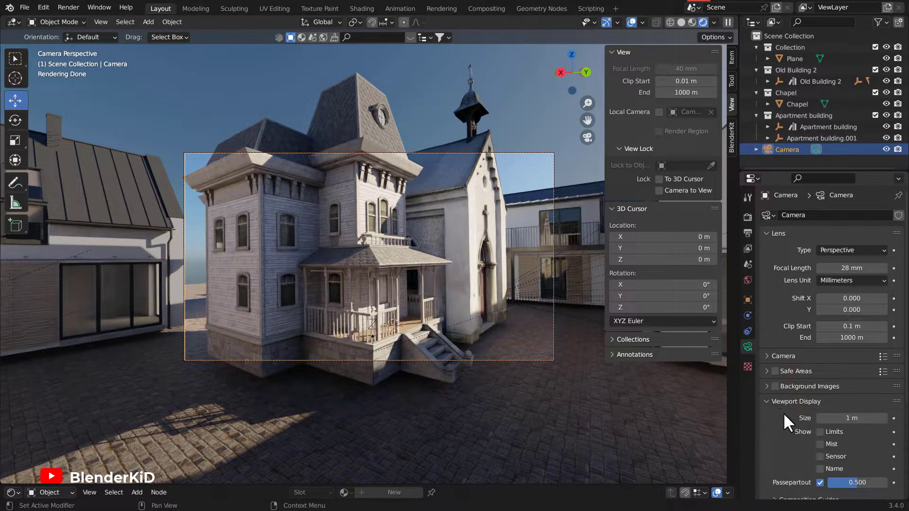
pyautogui.scroll(-1, 786, 414)
pyautogui.scroll(-2, 785, 414)
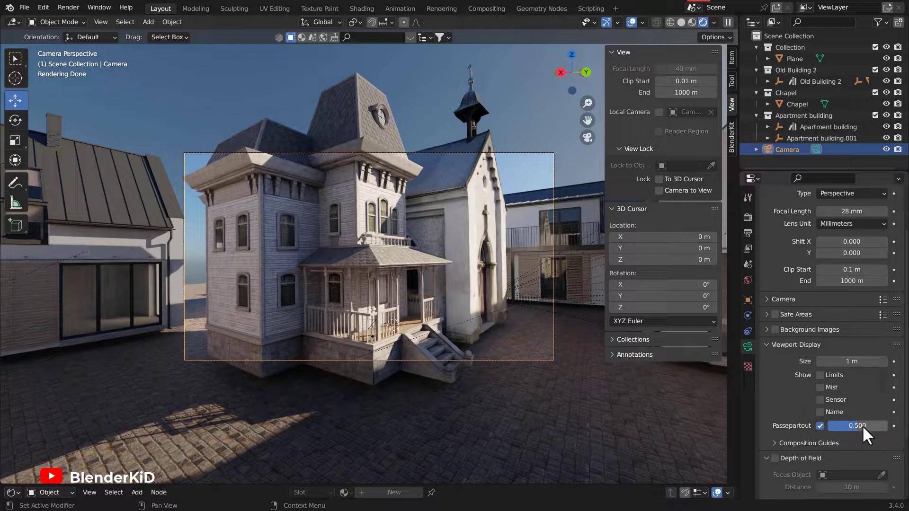
pyautogui.moveTo(853, 425); pyautogui.dragTo(889, 429)
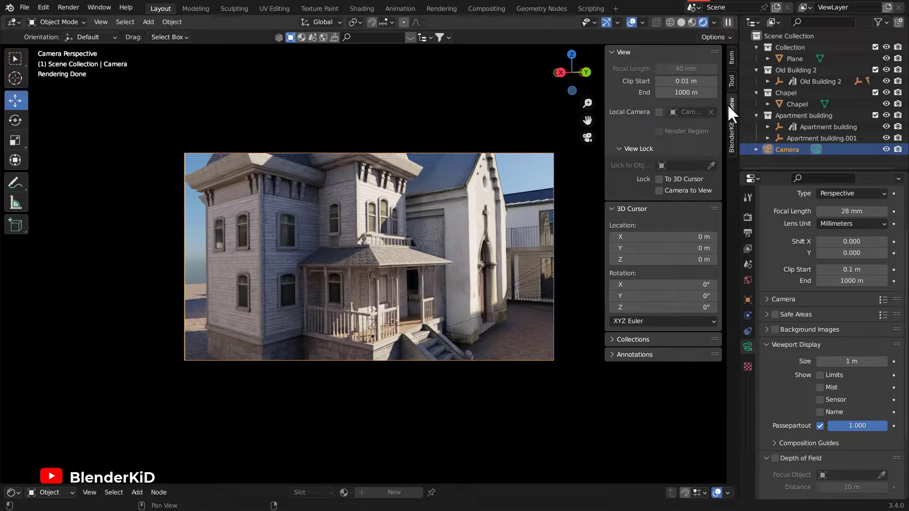
# Lock the camera to the view and move it back to frame more of the house and chapel
pyautogui.click(660, 190)
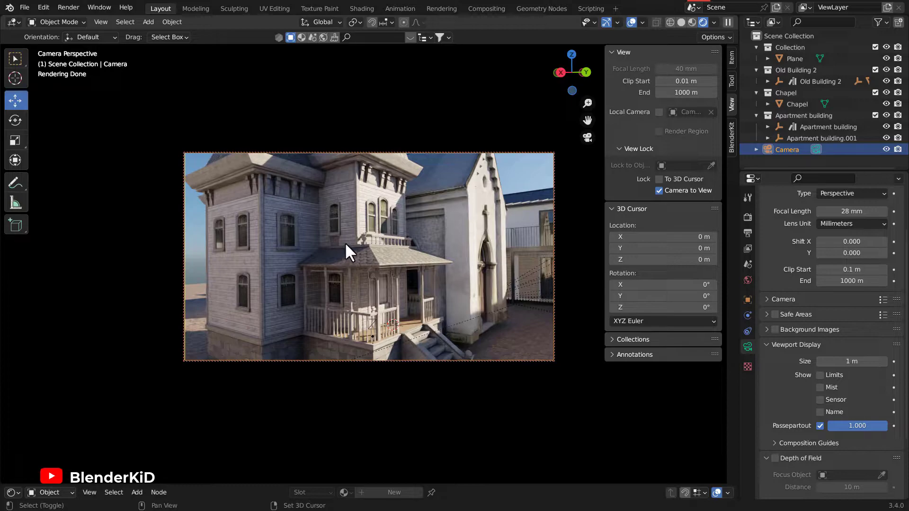
pyautogui.click(359, 250)
pyautogui.moveTo(375, 258); pyautogui.dragTo(370, 257, button='middle')
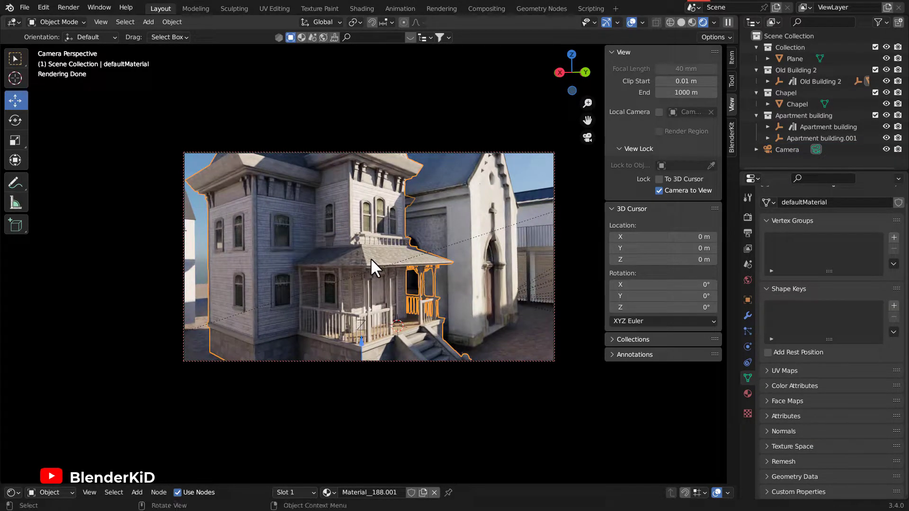
pyautogui.keyDown('ctrl'); pyautogui.moveTo(375, 250); pyautogui.dragTo(377, 275, button='middle'); pyautogui.keyUp('ctrl')
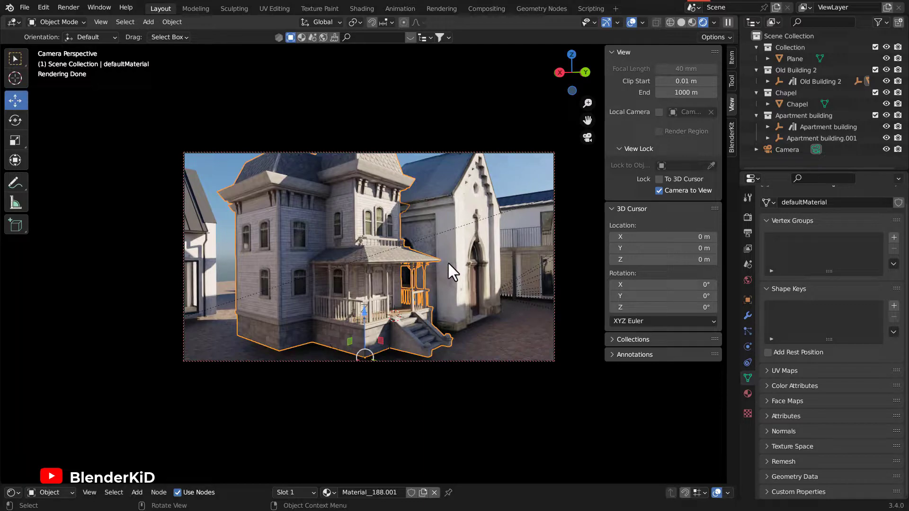
pyautogui.click(228, 228)
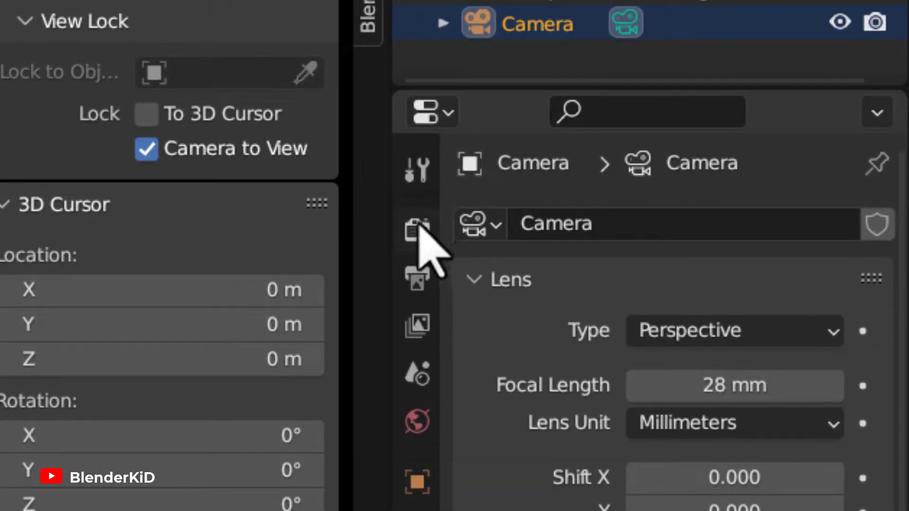
# Set the Color Management look to High Contrast in the render settings
pyautogui.click(418, 227)
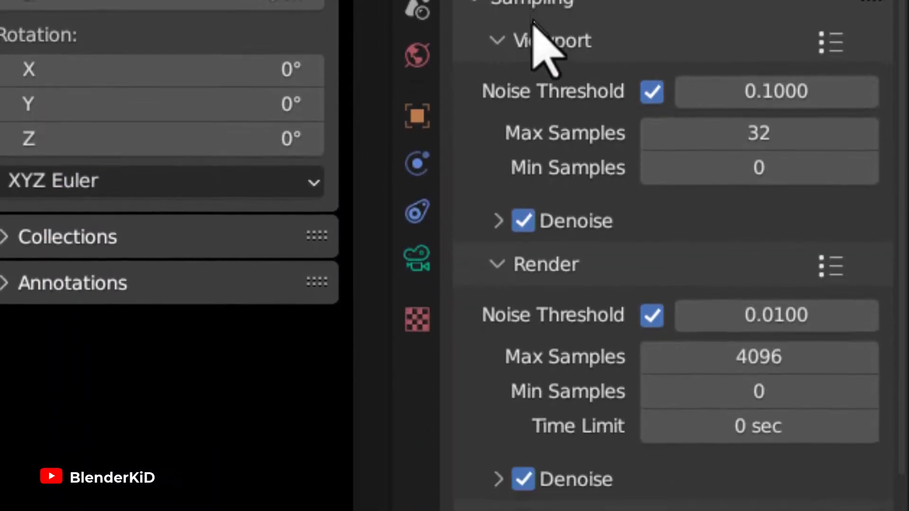
pyautogui.scroll(-5, 573, 299)
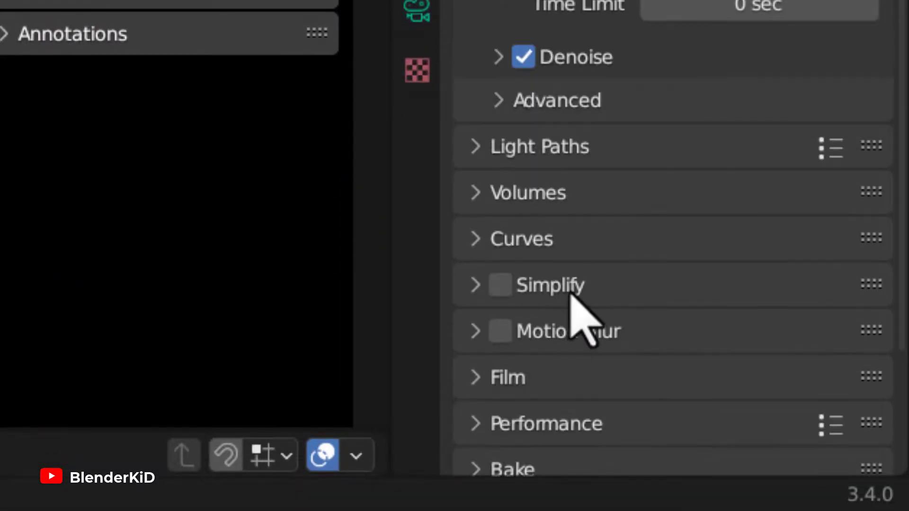
pyautogui.scroll(-4, 571, 291)
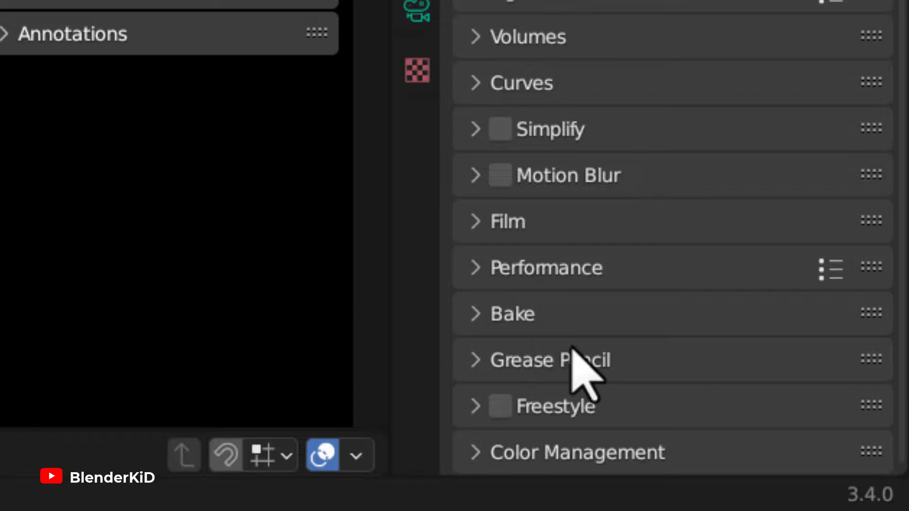
pyautogui.click(599, 447)
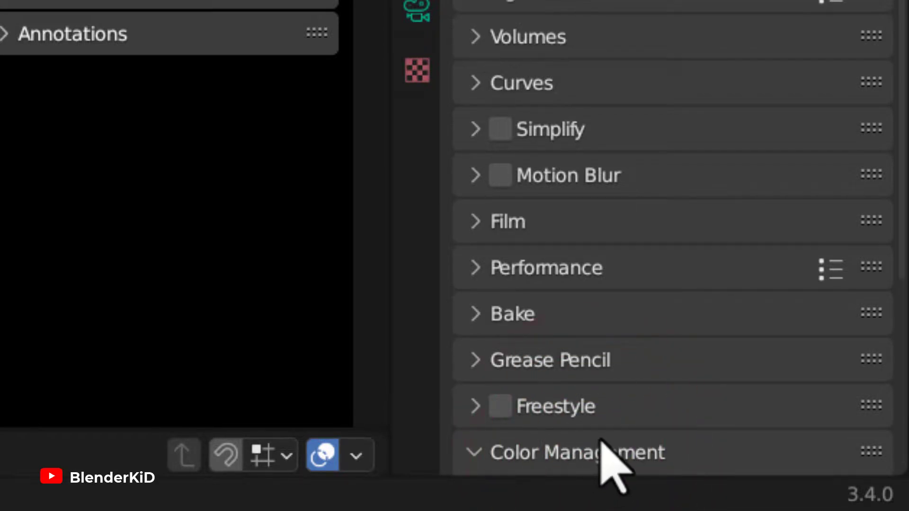
pyautogui.scroll(-6, 604, 433)
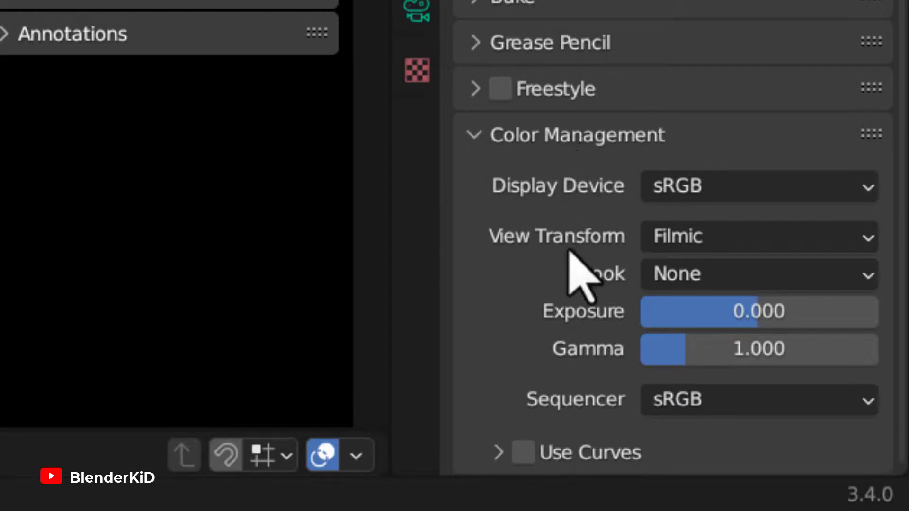
pyautogui.click(742, 279)
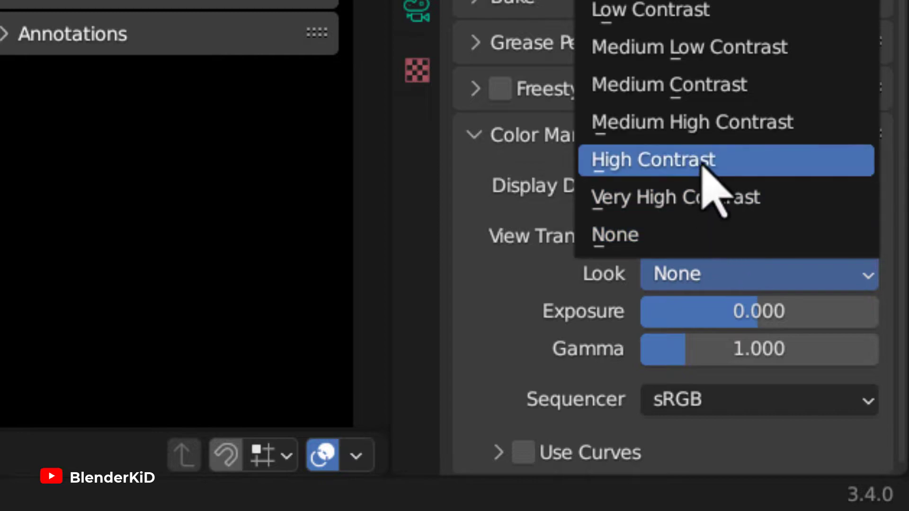
pyautogui.click(675, 161)
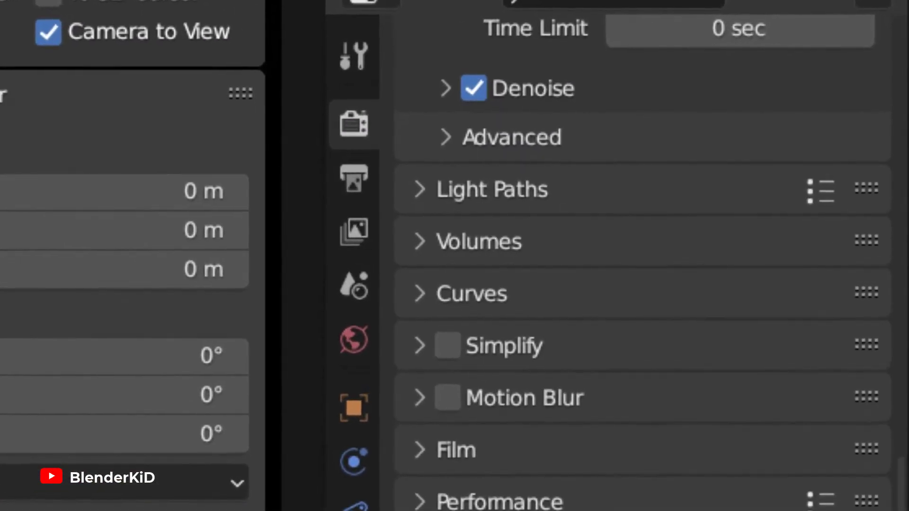
# Set the final render's maximum samples to 64
pyautogui.scroll(10, 642, 260)
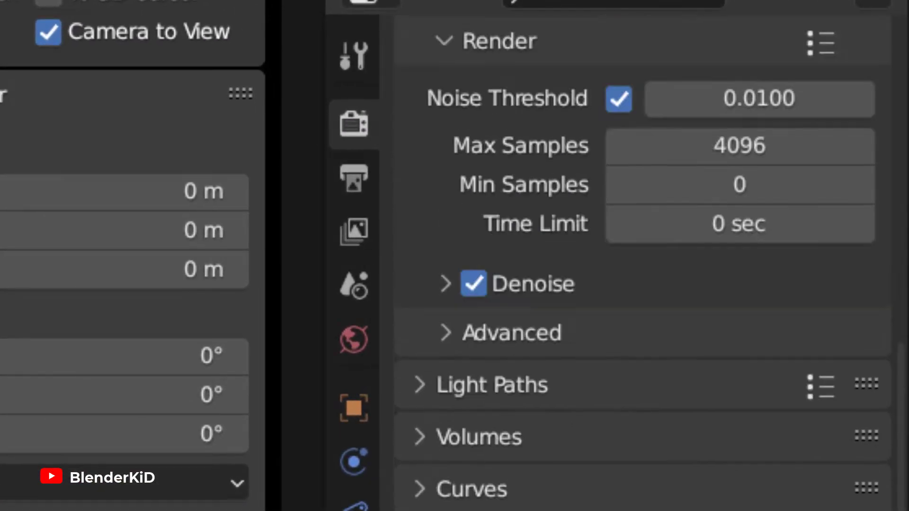
pyautogui.scroll(5, 643, 307)
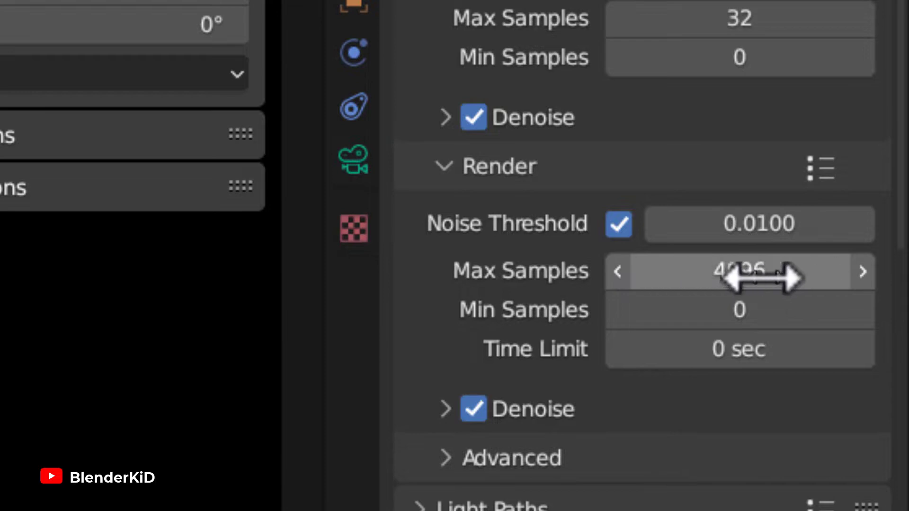
pyautogui.click(746, 273)
pyautogui.write('64')
pyautogui.press('Return')
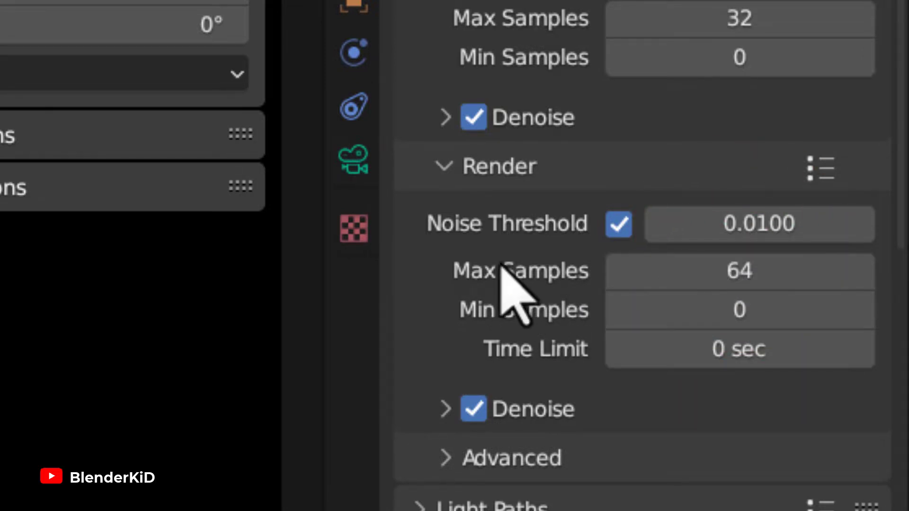
pyautogui.scroll(-7, 473, 239)
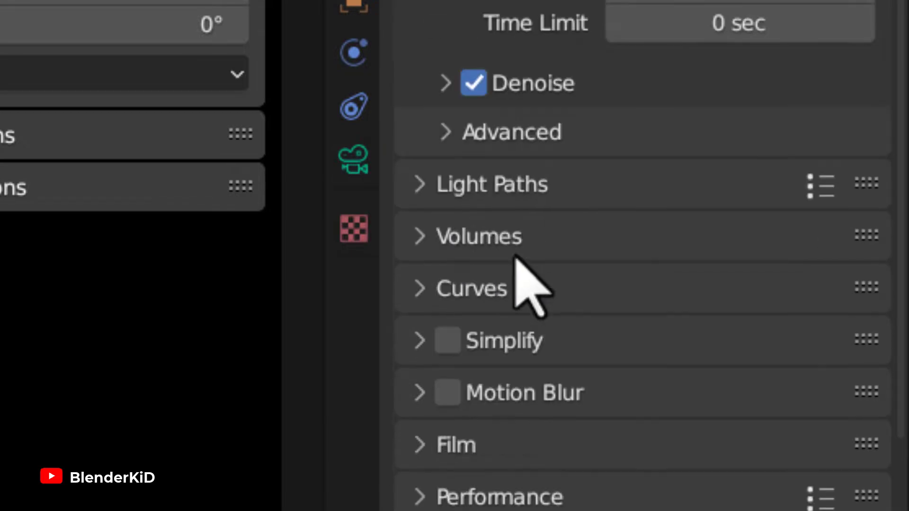
# Set the memory tile size to 256 in the Cycles performance settings
pyautogui.scroll(-5, 516, 258)
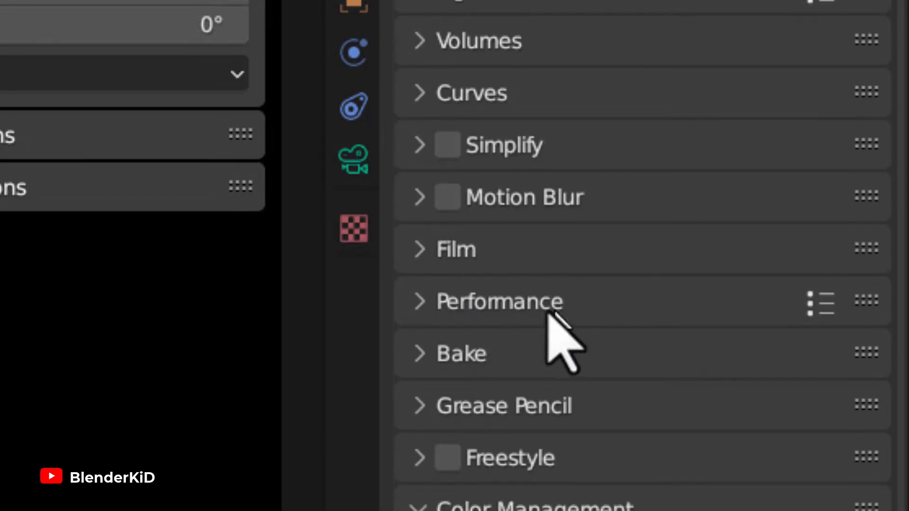
pyautogui.click(535, 305)
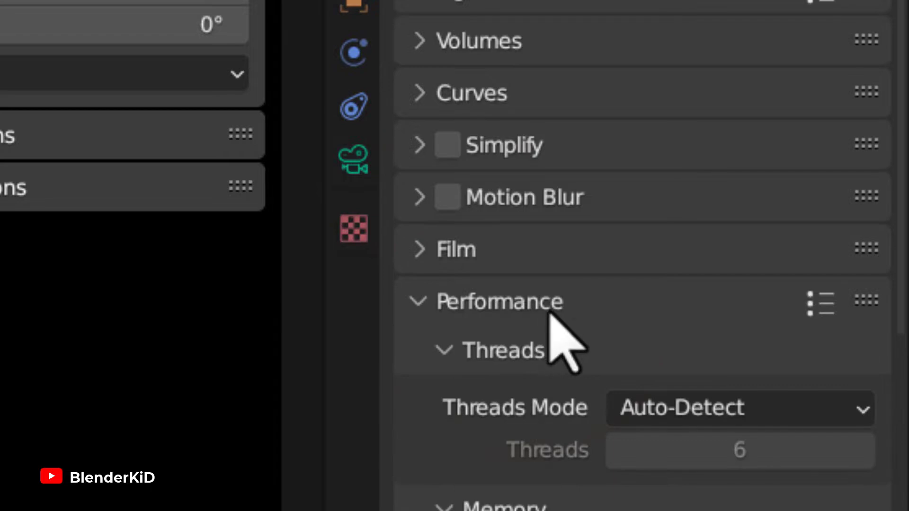
pyautogui.scroll(-3, 550, 315)
pyautogui.scroll(-4, 549, 314)
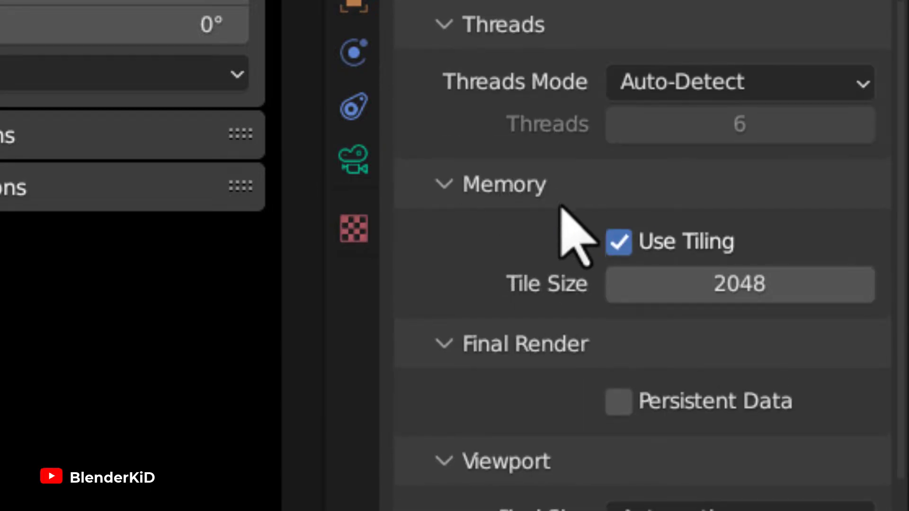
pyautogui.scroll(-2, 560, 203)
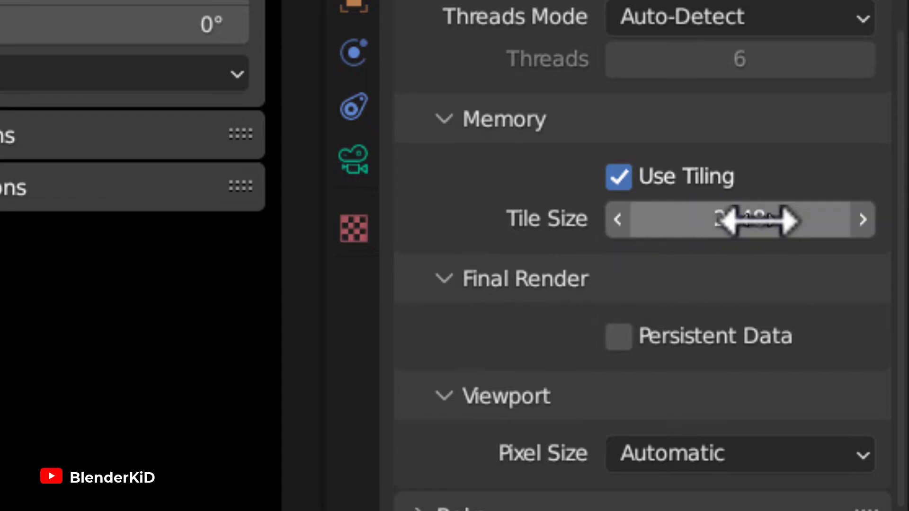
pyautogui.click(749, 232)
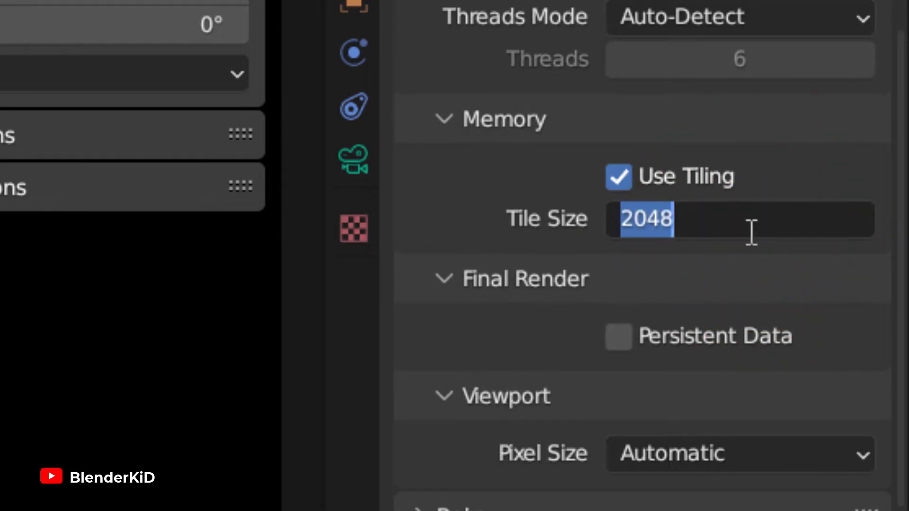
pyautogui.write('256')
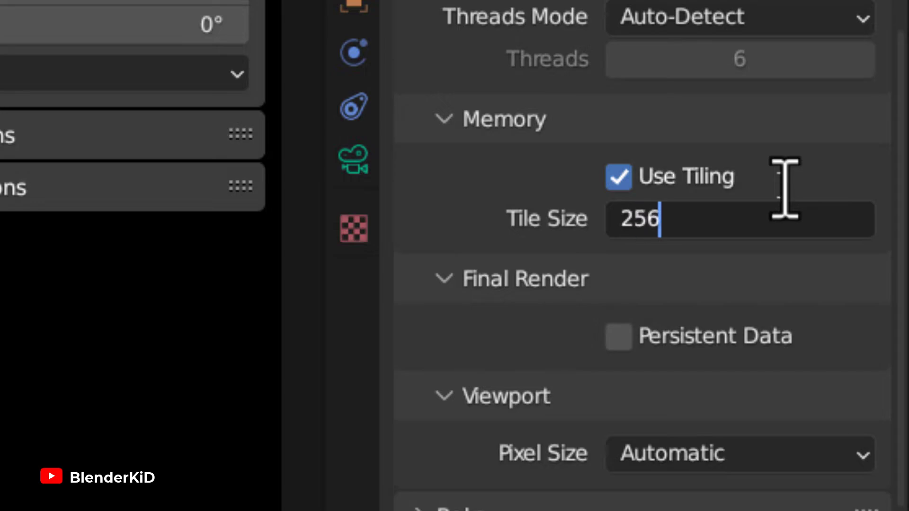
pyautogui.press('Return')
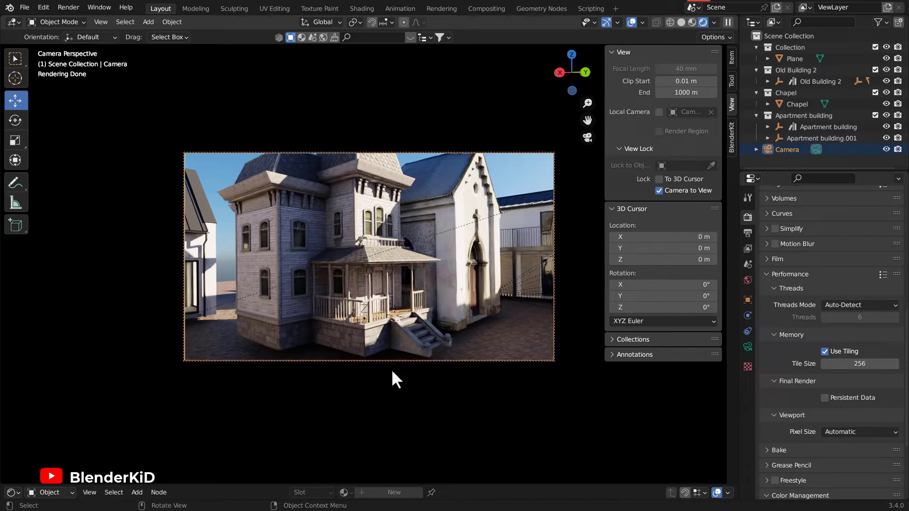
# Render the still image from the camera and view the whole result
pyautogui.click(73, 6)
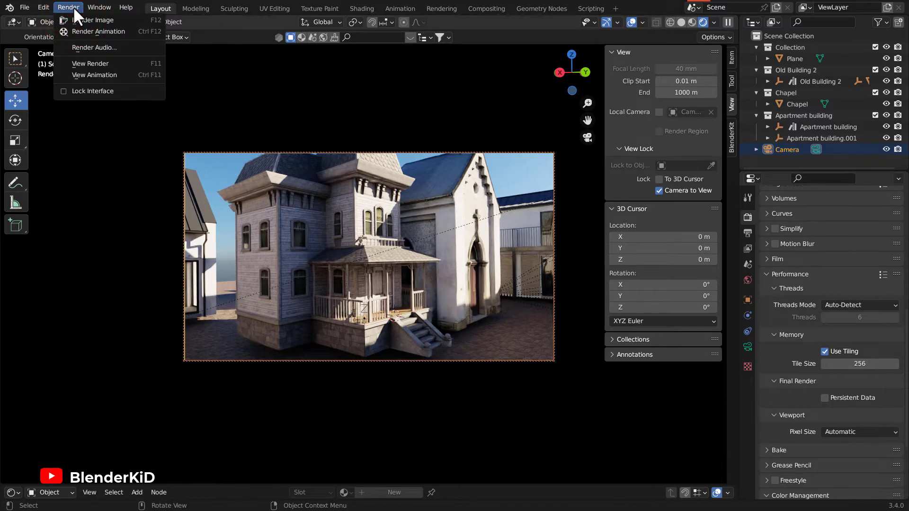
pyautogui.click(112, 20)
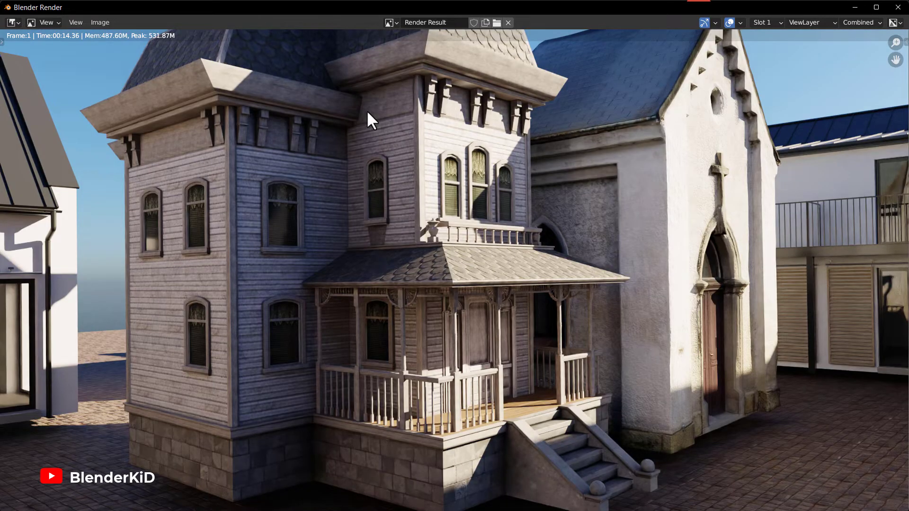
pyautogui.scroll(-4, 387, 144)
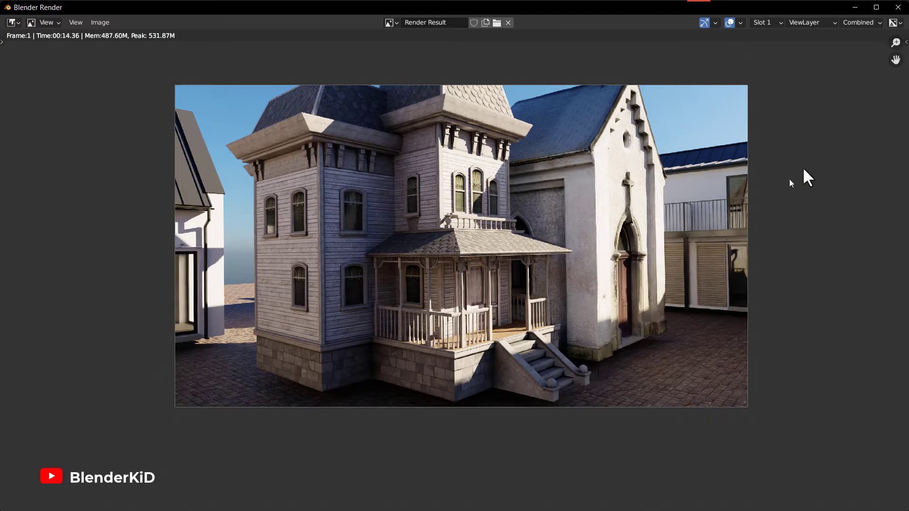
# Restore the render window to a smaller floating size, fit the whole image inside it and move it clear of the view settings
pyautogui.click(877, 7)
pyautogui.moveTo(866, 21); pyautogui.dragTo(524, 100)
pyautogui.moveTo(357, 106); pyautogui.dragTo(535, 62)
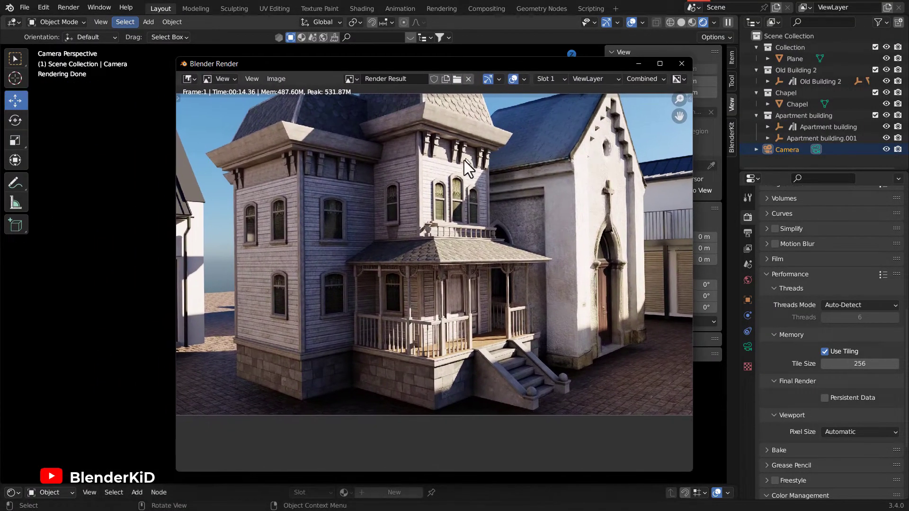
pyautogui.scroll(-3, 469, 189)
pyautogui.moveTo(465, 229); pyautogui.dragTo(461, 230, button='middle')
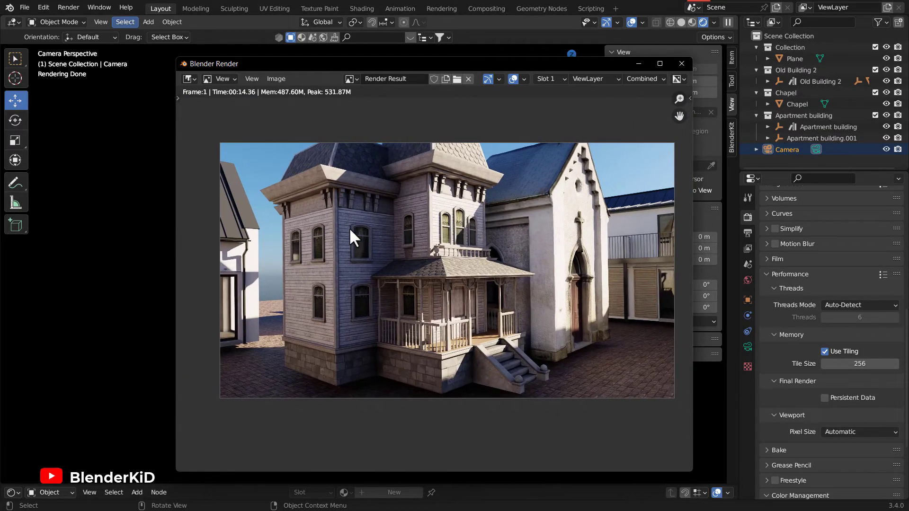
pyautogui.click(275, 79)
pyautogui.moveTo(535, 65); pyautogui.dragTo(465, 72)
pyautogui.moveTo(564, 75); pyautogui.dragTo(544, 71)
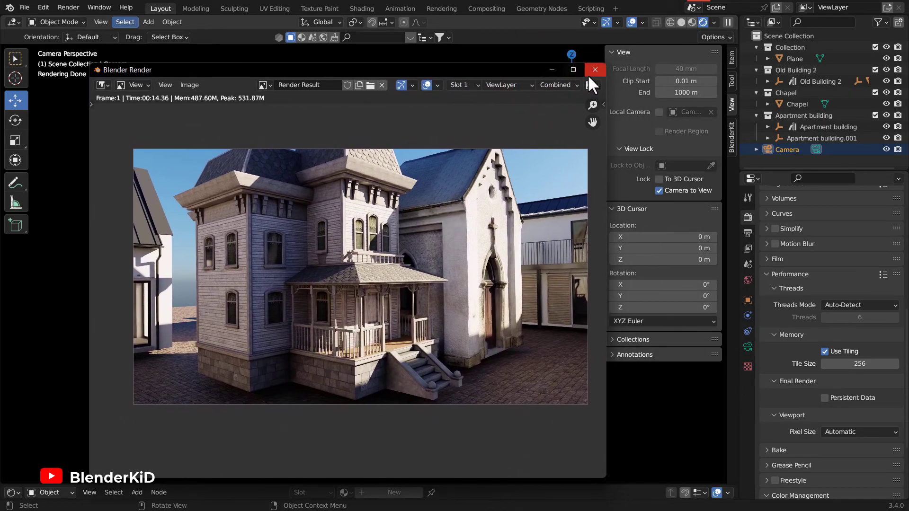